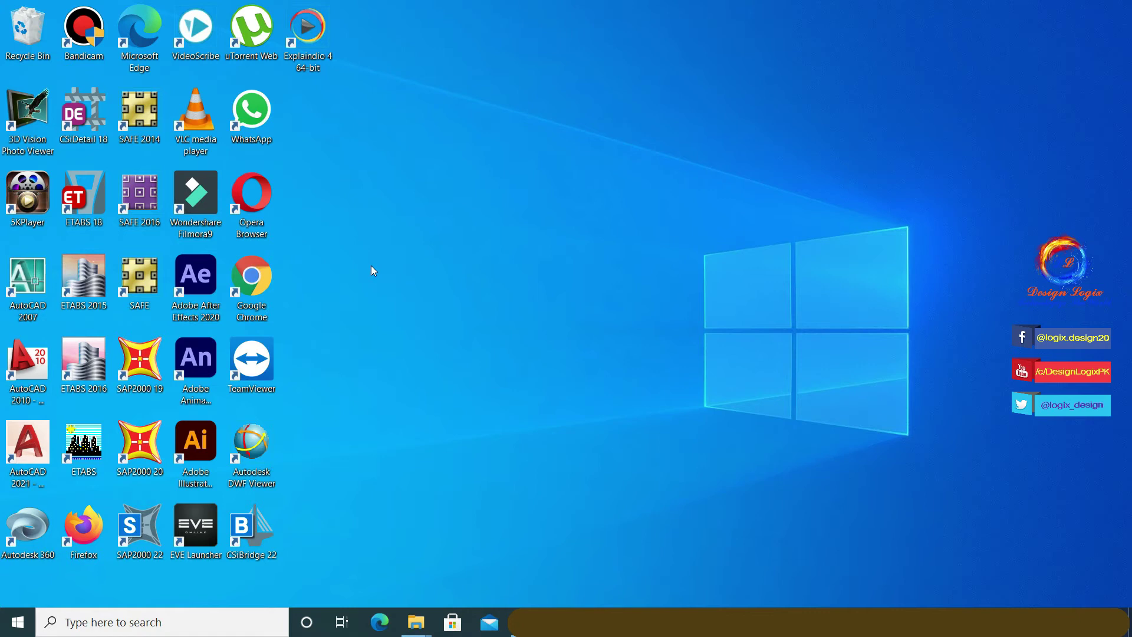
# Step: Launch SAP2000 22 maximized and start a new model from the File menu
pyautogui.doubleClick(142, 526)
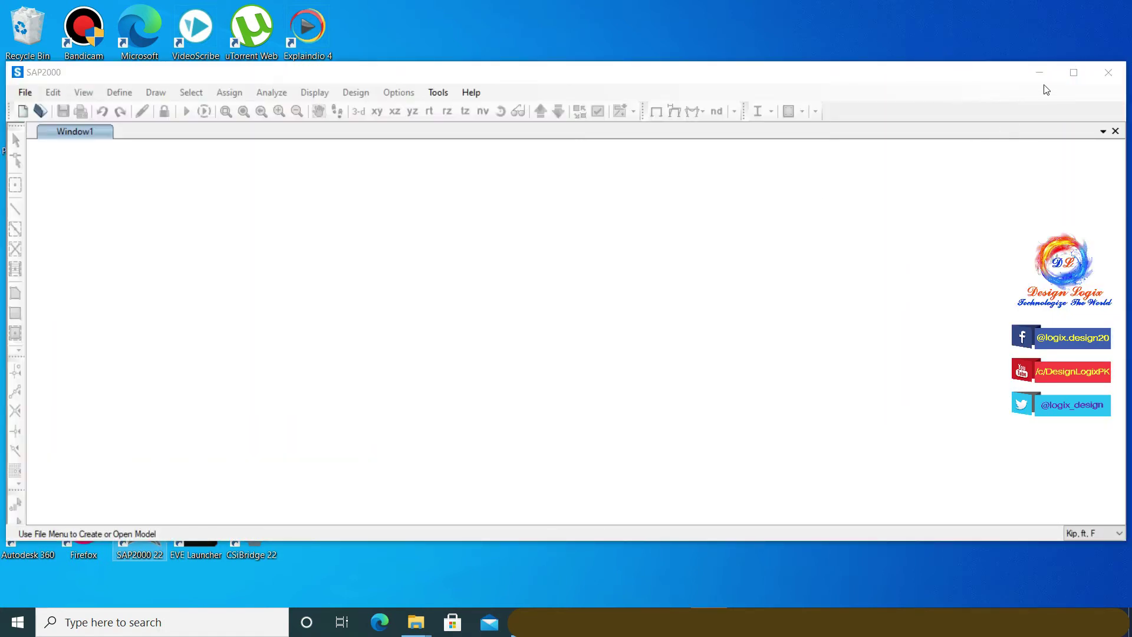
pyautogui.click(1072, 73)
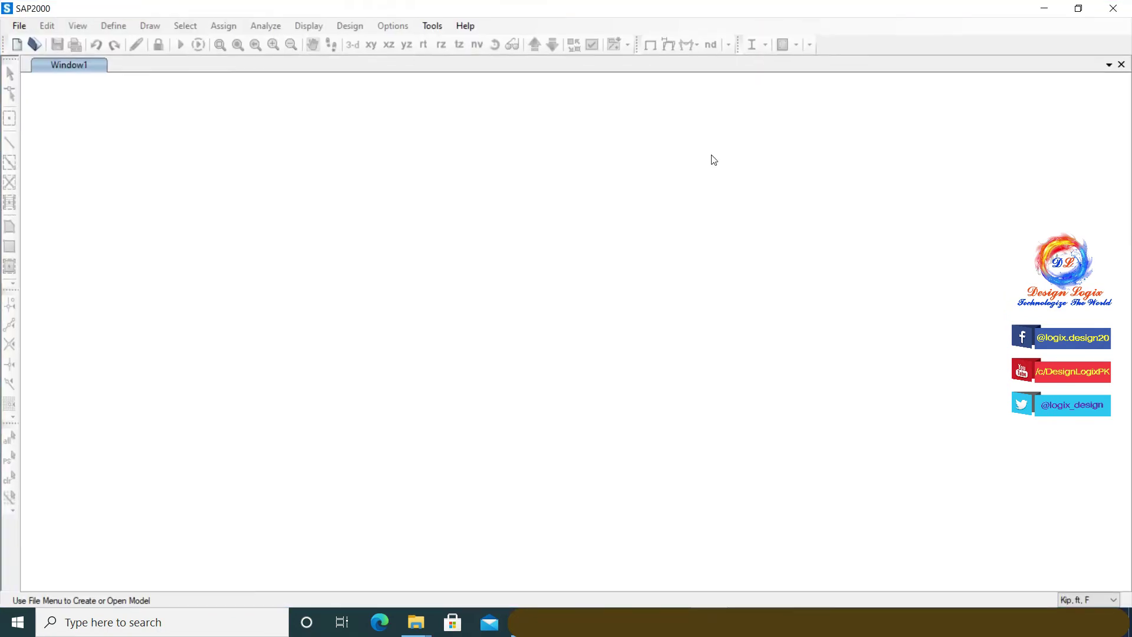
pyautogui.click(19, 26)
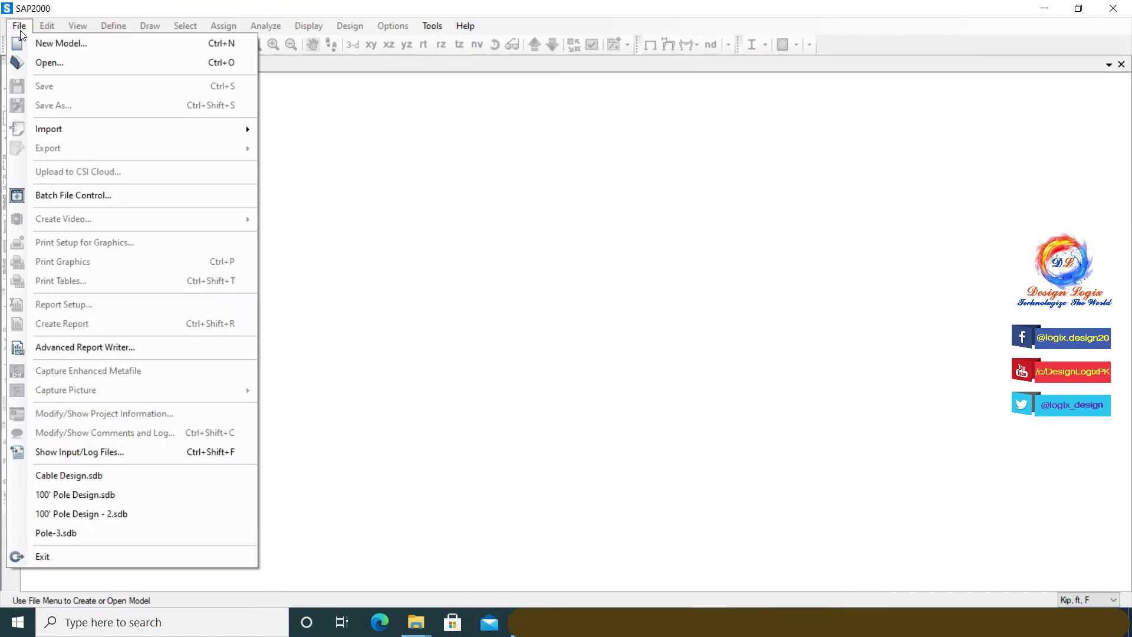
pyautogui.click(58, 44)
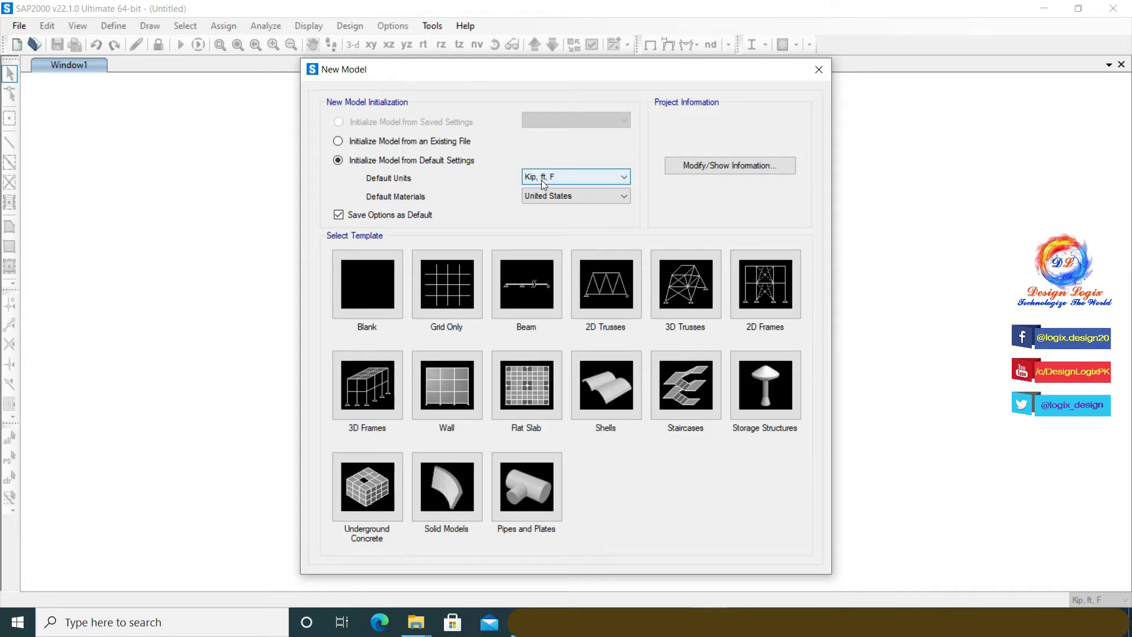
# Step: Choose the Grid Only template with 4 X, 1 Y, 2 Z lines and X spacing 10
pyautogui.click(462, 276)
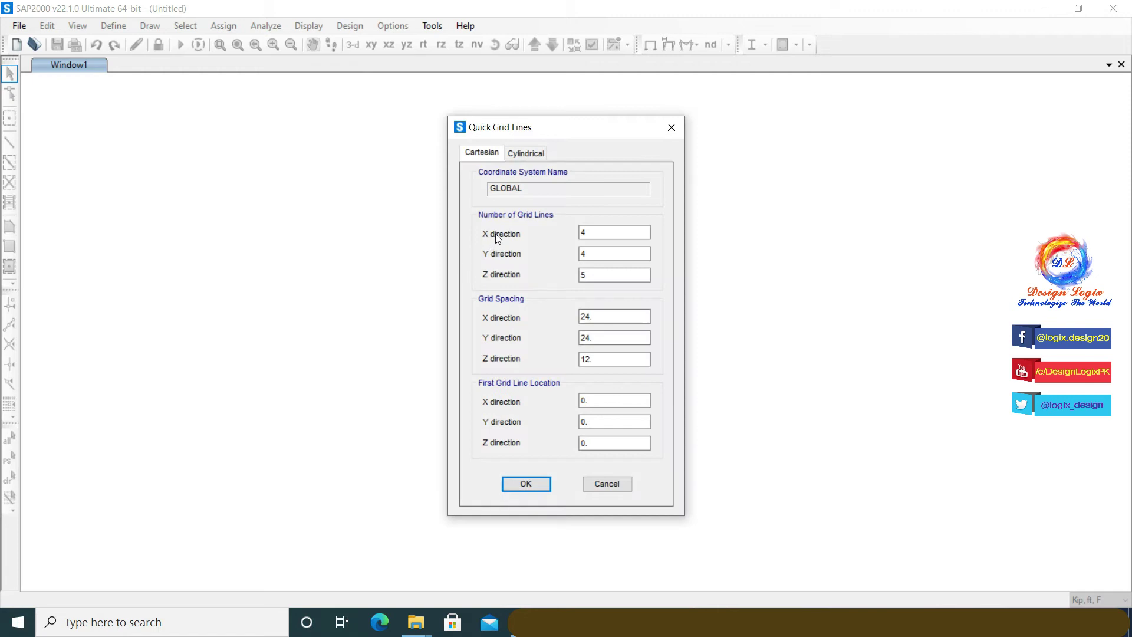
pyautogui.doubleClick(585, 232)
pyautogui.doubleClick(587, 253)
pyautogui.doubleClick(606, 274)
pyautogui.doubleClick(583, 316)
pyautogui.write('10')
# Step: Set Y spacing to 0 and Z spacing to 2, then accept the grid
pyautogui.doubleClick(597, 334)
pyautogui.write('0')
pyautogui.click(591, 357)
pyautogui.click(635, 361)
pyautogui.doubleClick(600, 358)
pyautogui.write('2')
pyautogui.click(594, 339)
pyautogui.click(541, 485)
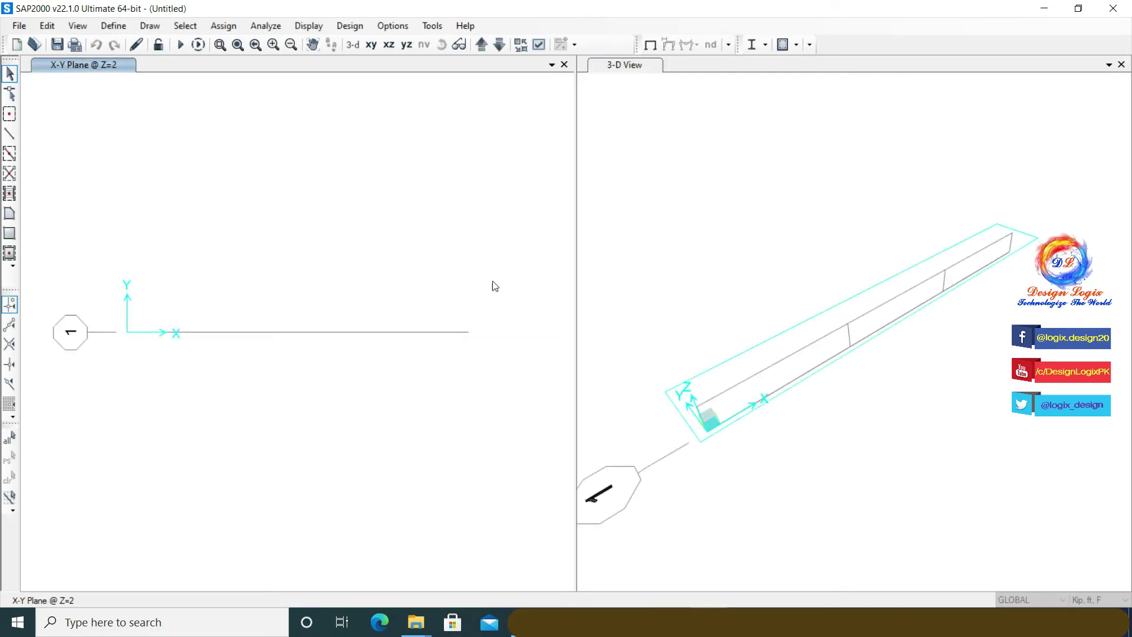
# Step: Close the plan view, switch to the X-Z elevation, and save as Cable Design
pyautogui.click(564, 64)
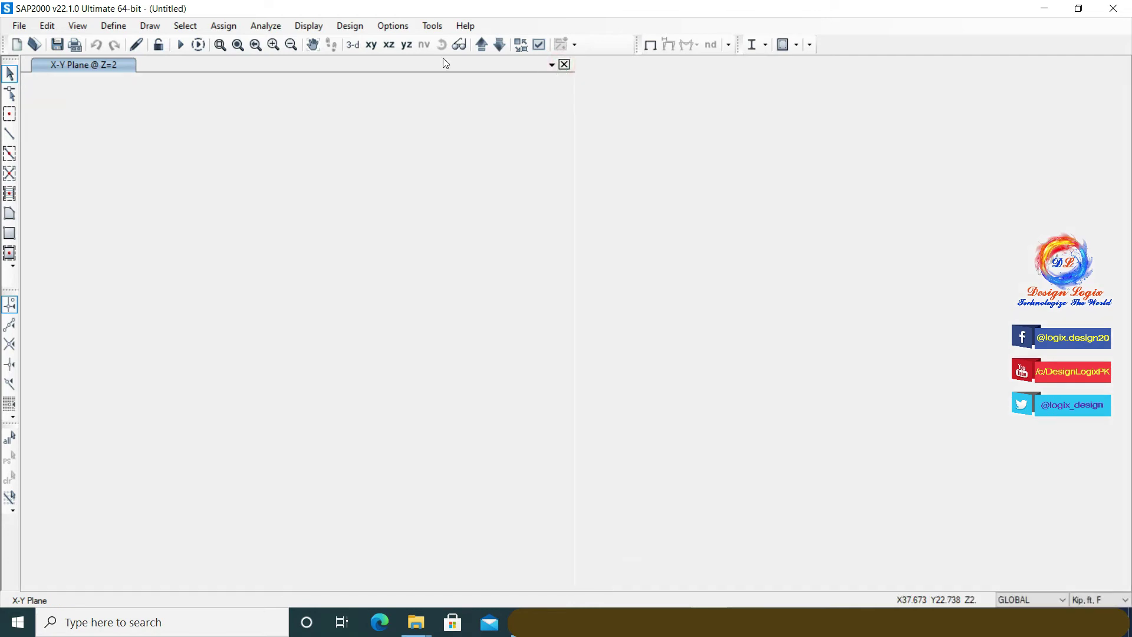
pyautogui.click(388, 46)
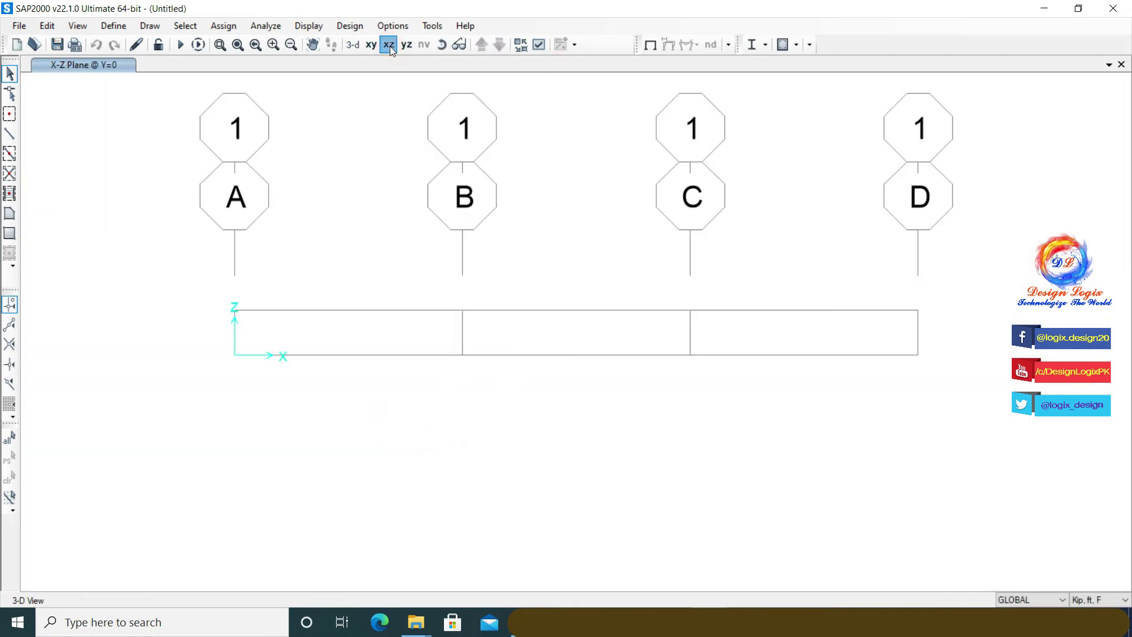
pyautogui.click(19, 25)
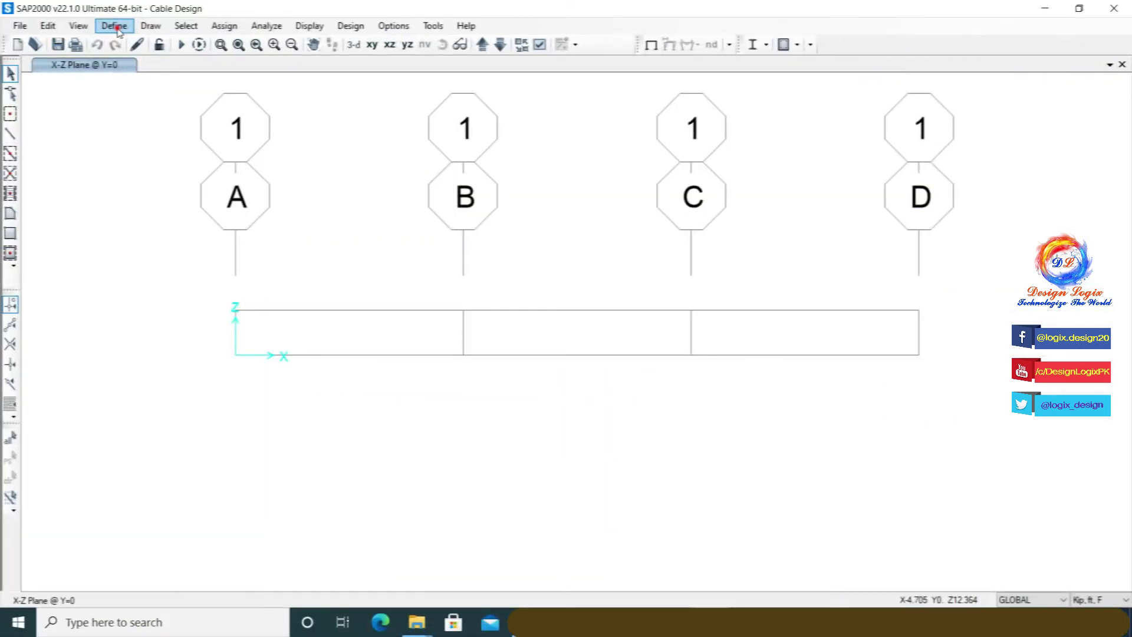
pyautogui.click(113, 25)
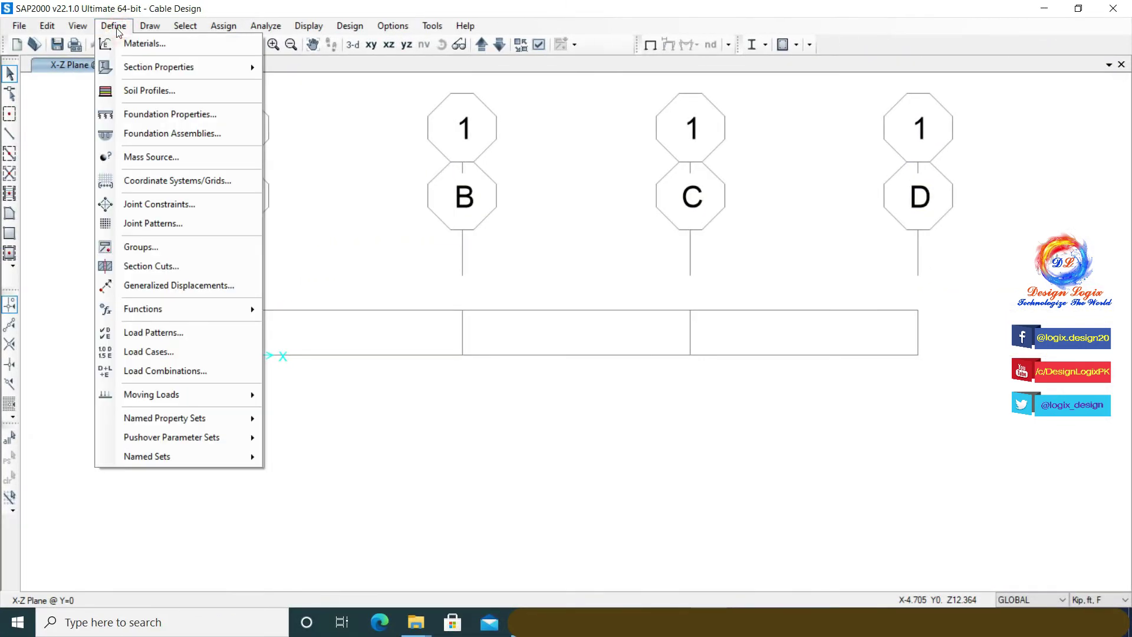
# Step: Add a LIVE load pattern of type Live and set DEAD's self-weight multiplier to 0
pyautogui.click(184, 330)
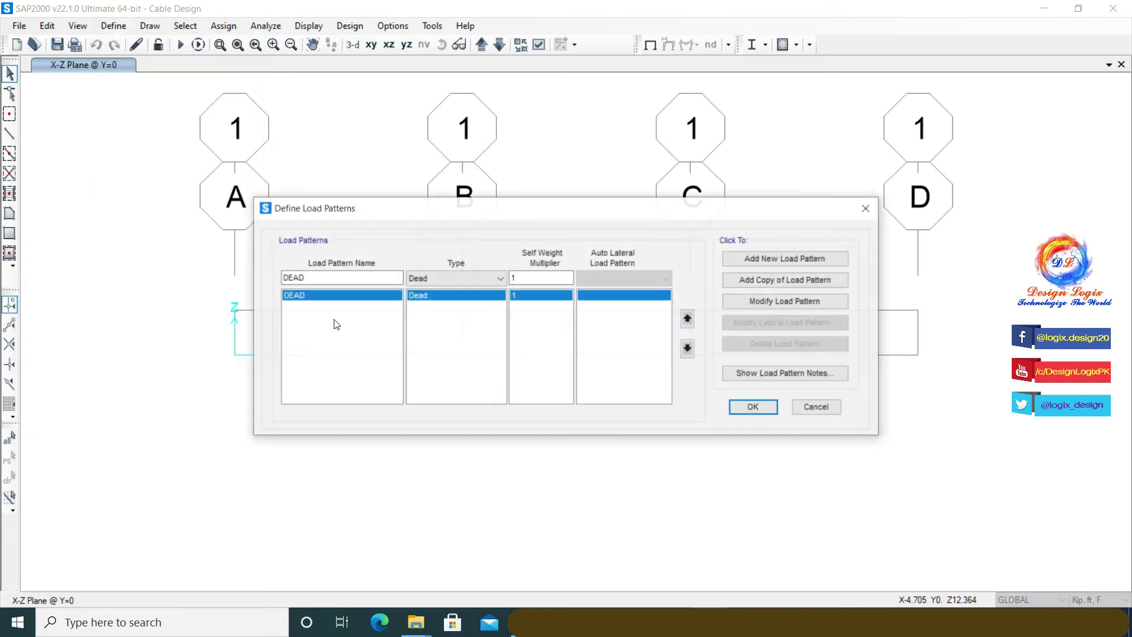
pyautogui.write('L')
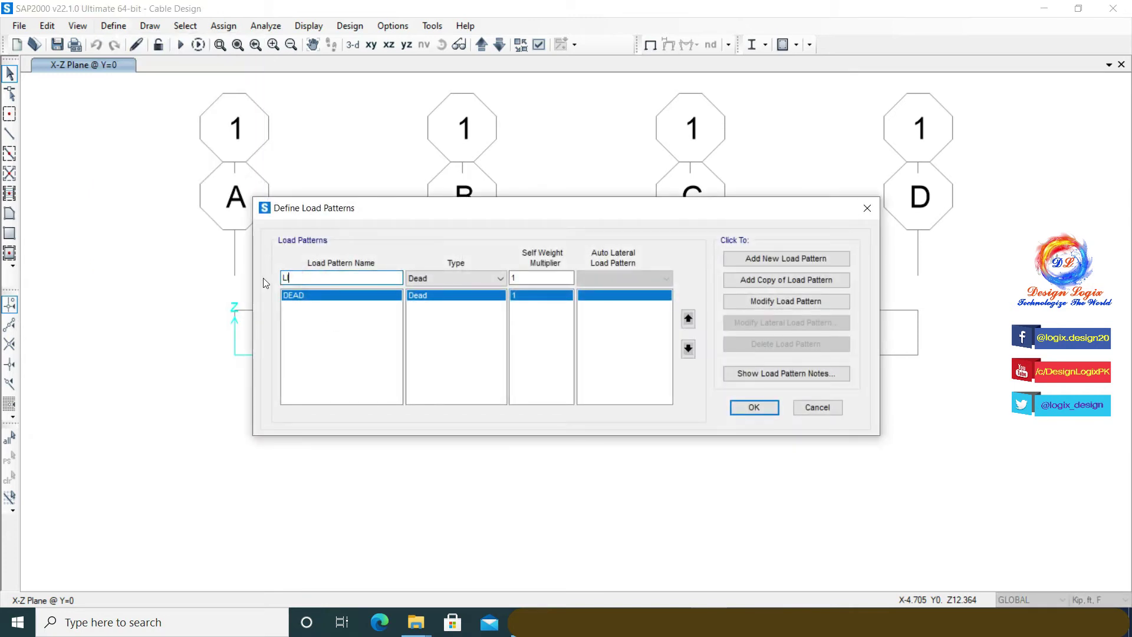
pyautogui.write('IVE')
pyautogui.click(424, 278)
pyautogui.click(429, 302)
pyautogui.click(737, 259)
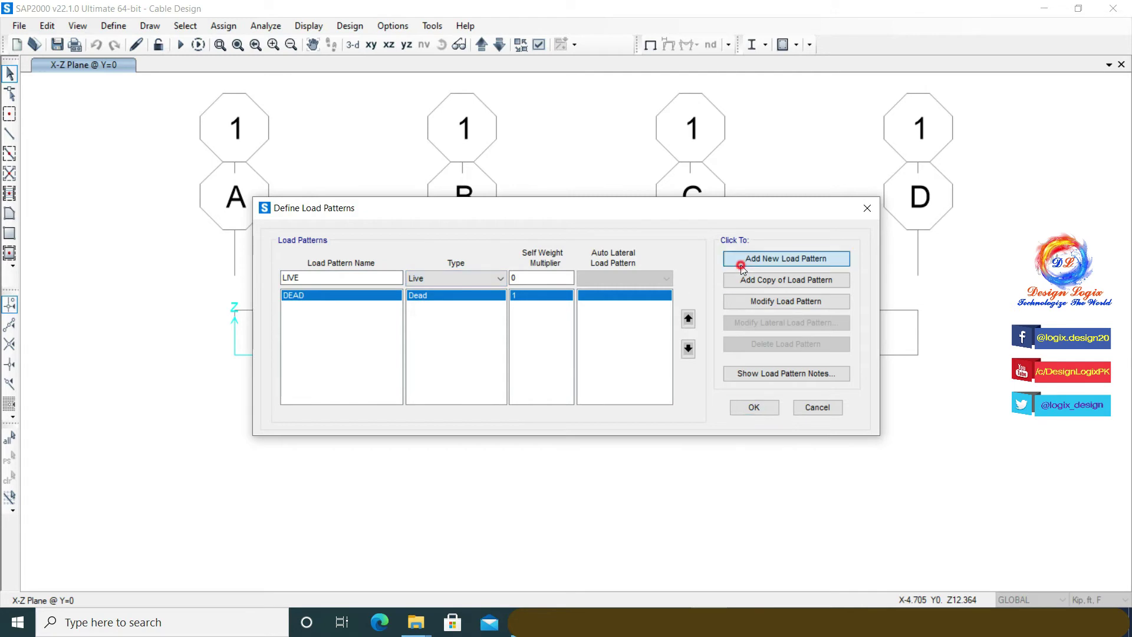
pyautogui.click(547, 295)
pyautogui.doubleClick(542, 277)
pyautogui.write('0')
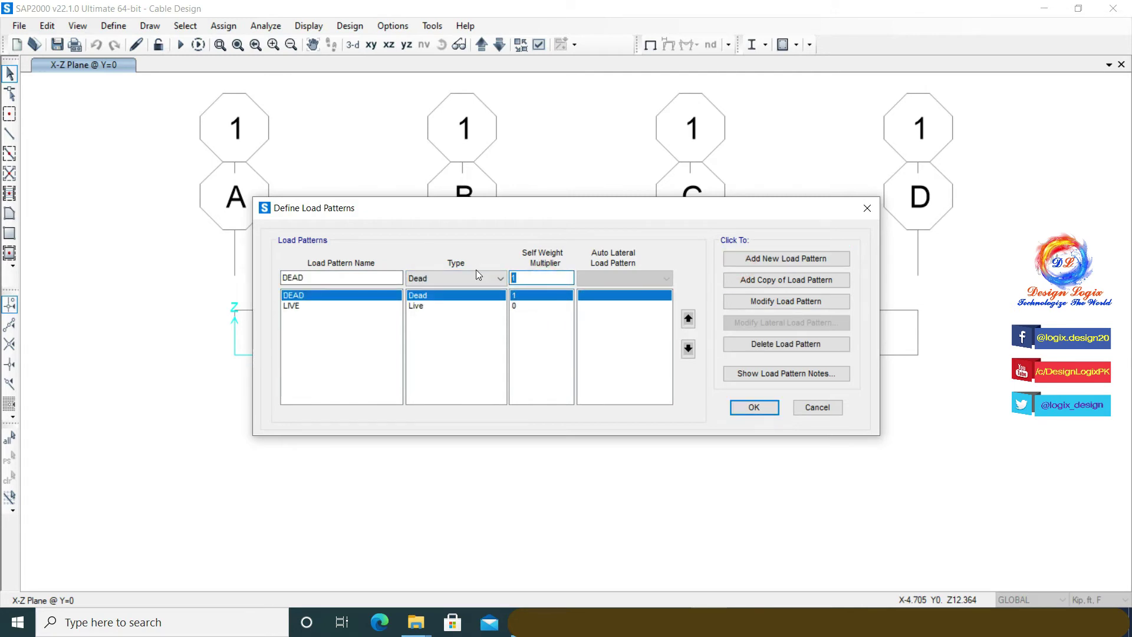
pyautogui.click(767, 303)
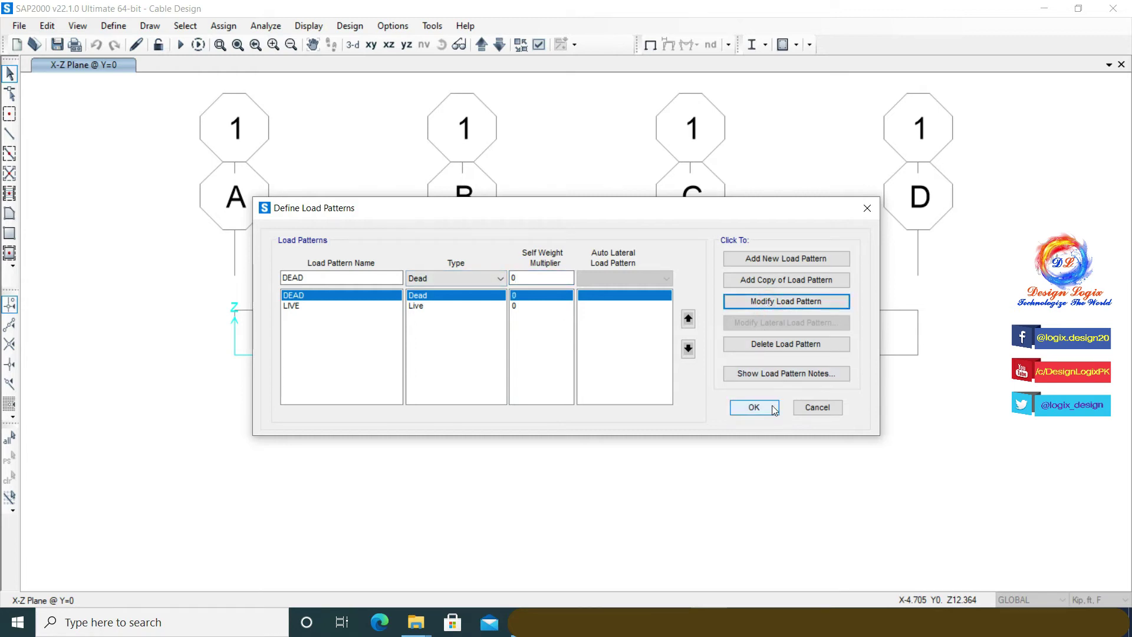
pyautogui.click(754, 407)
pyautogui.click(113, 25)
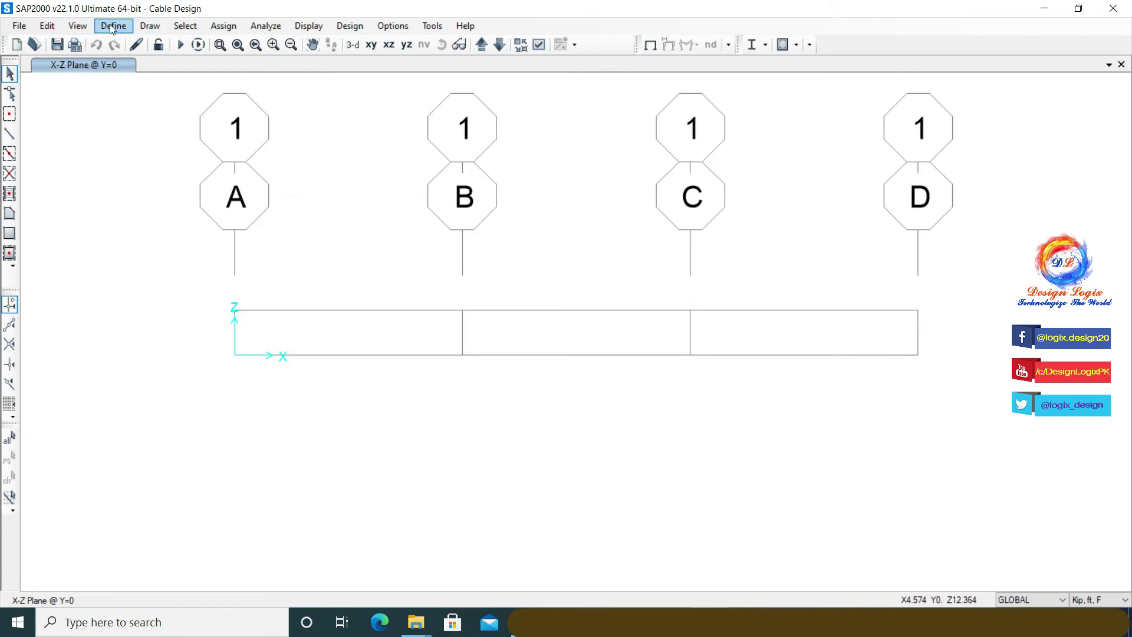
# Step: Add a new cable section named 5/8"
pyautogui.moveTo(235, 66)
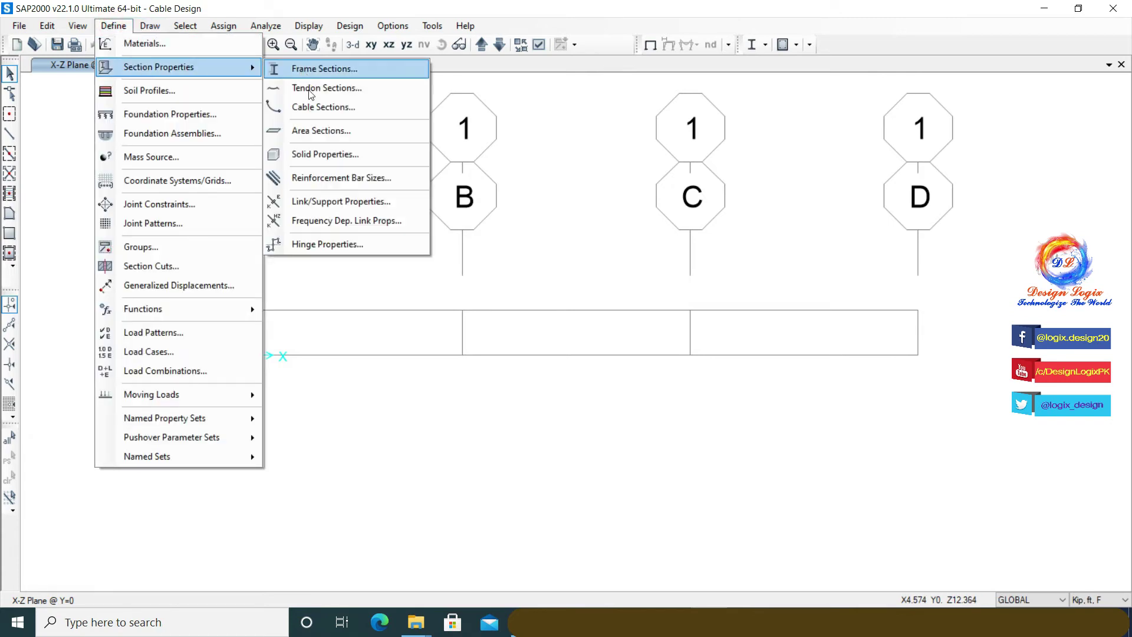
pyautogui.click(318, 107)
pyautogui.click(597, 273)
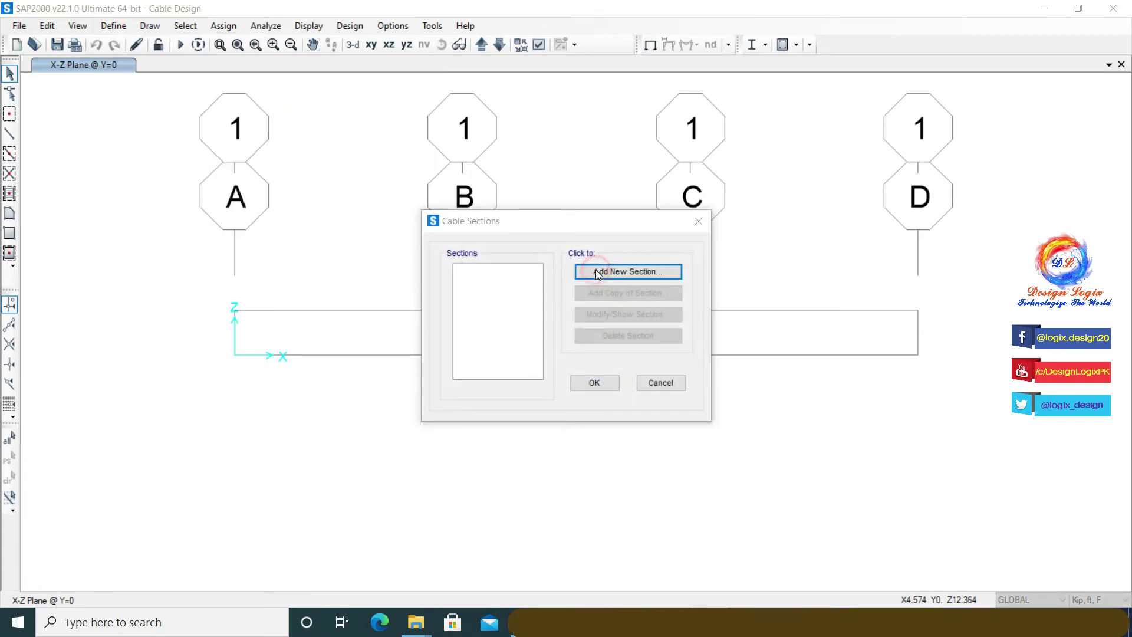
pyautogui.doubleClick(607, 187)
pyautogui.write('5/8"')
# Step: Specify the 5/8" cable by diameter, 0.625 in Kip-in units, and confirm
pyautogui.click(527, 297)
pyautogui.click(498, 437)
pyautogui.click(490, 472)
pyautogui.moveTo(649, 296); pyautogui.dragTo(580, 300)
pyautogui.write('0.625')
pyautogui.press('Tab')
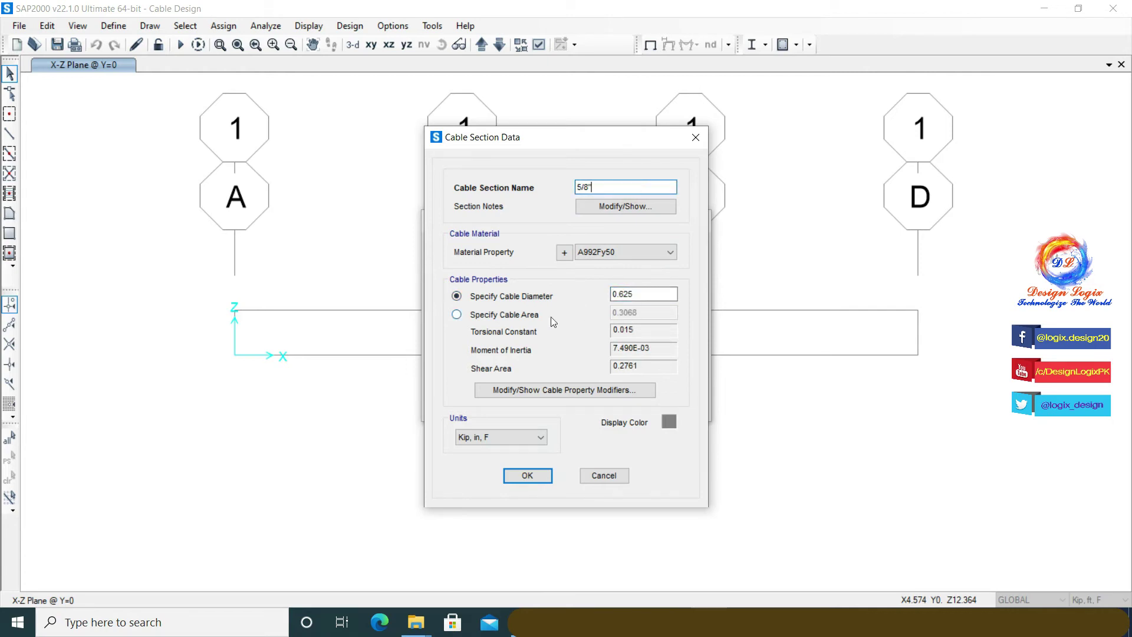
pyautogui.click(528, 476)
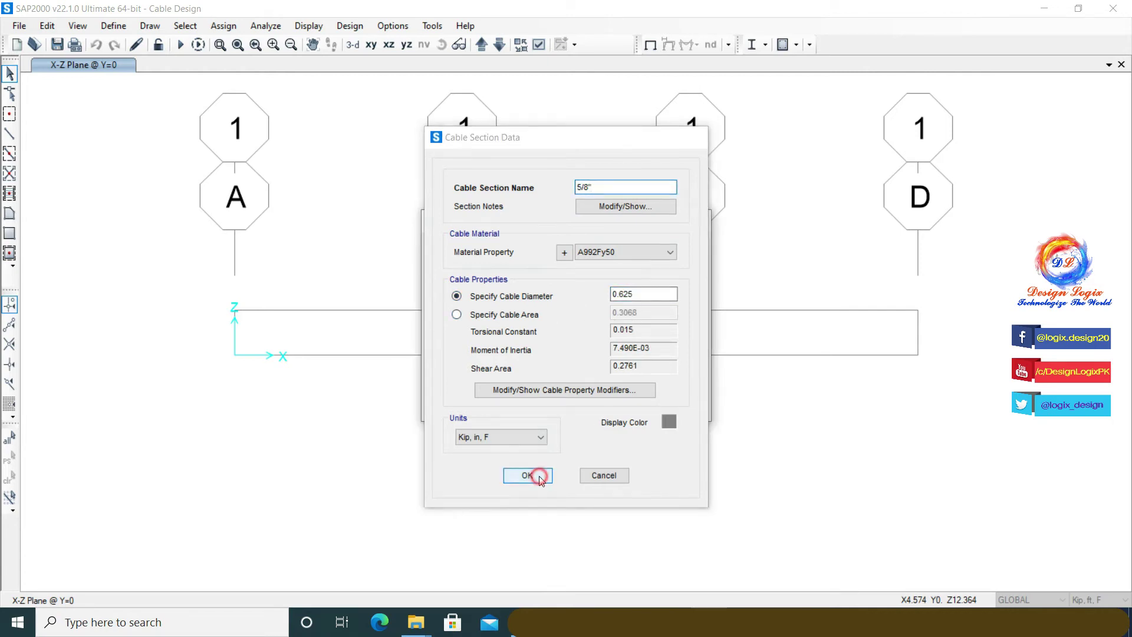
pyautogui.click(523, 449)
pyautogui.click(150, 25)
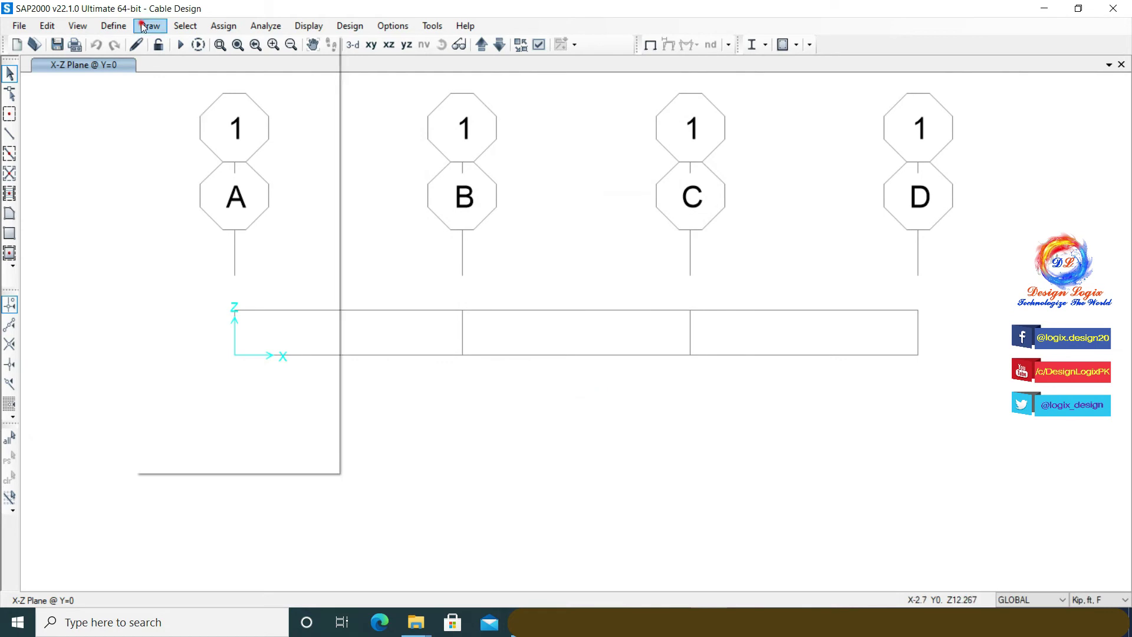
# Step: Draw the first cable from the top of grid A to the bottom of grid B as straight frame objects
pyautogui.click(183, 109)
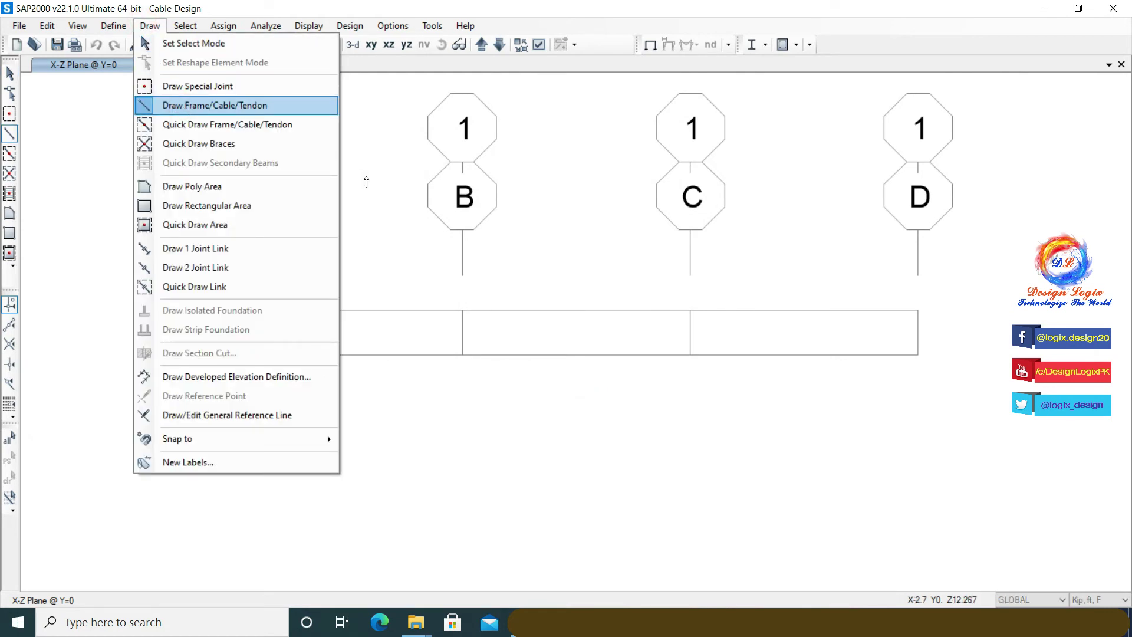
pyautogui.moveTo(510, 267)
pyautogui.mouseDown()
pyautogui.moveTo(543, 268)
pyautogui.moveTo(382, 112)
pyautogui.mouseUp()
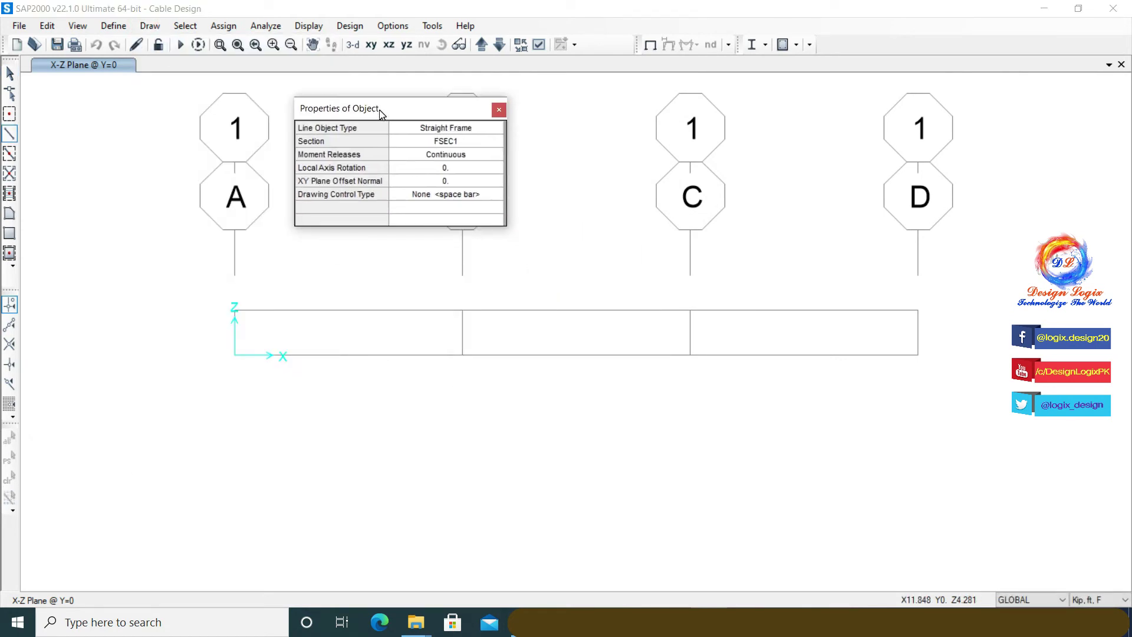
pyautogui.click(431, 129)
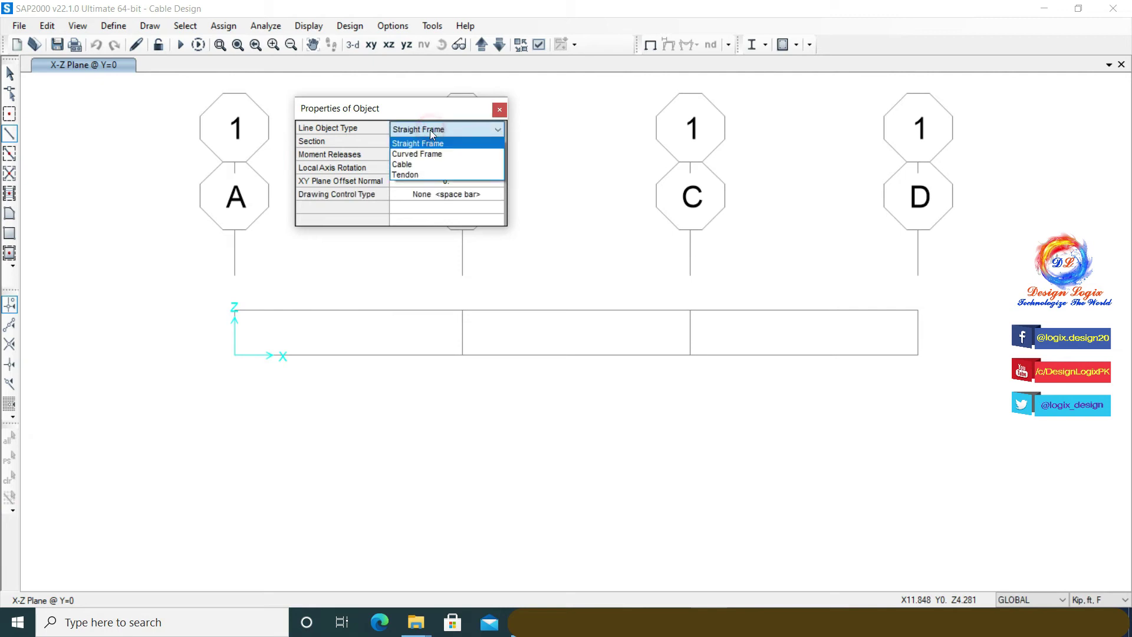
pyautogui.click(431, 165)
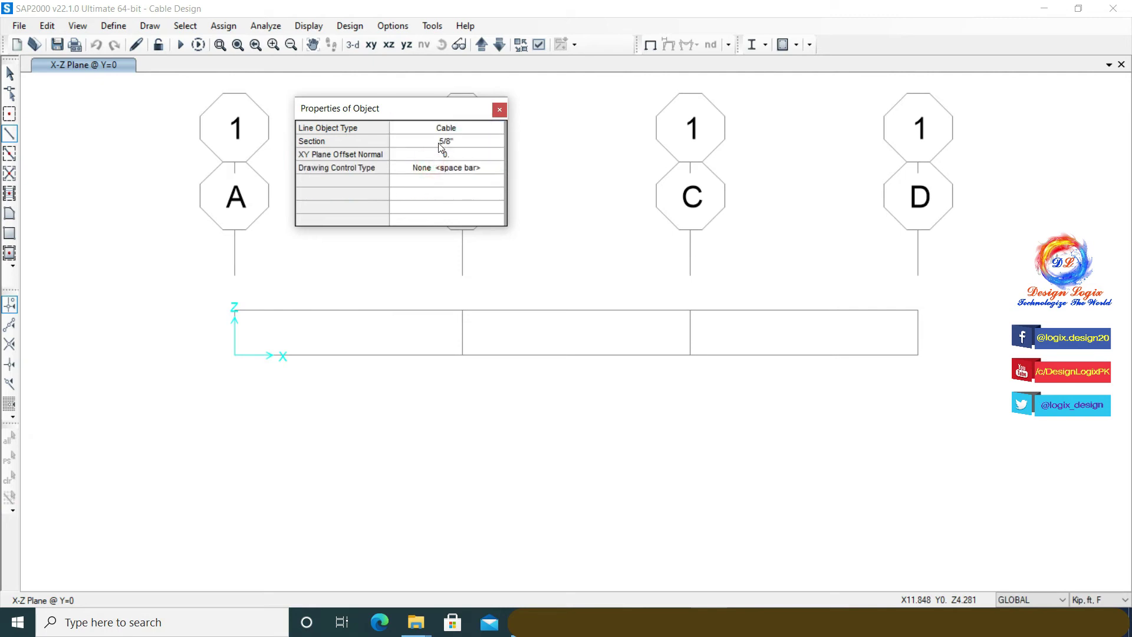
pyautogui.click(234, 308)
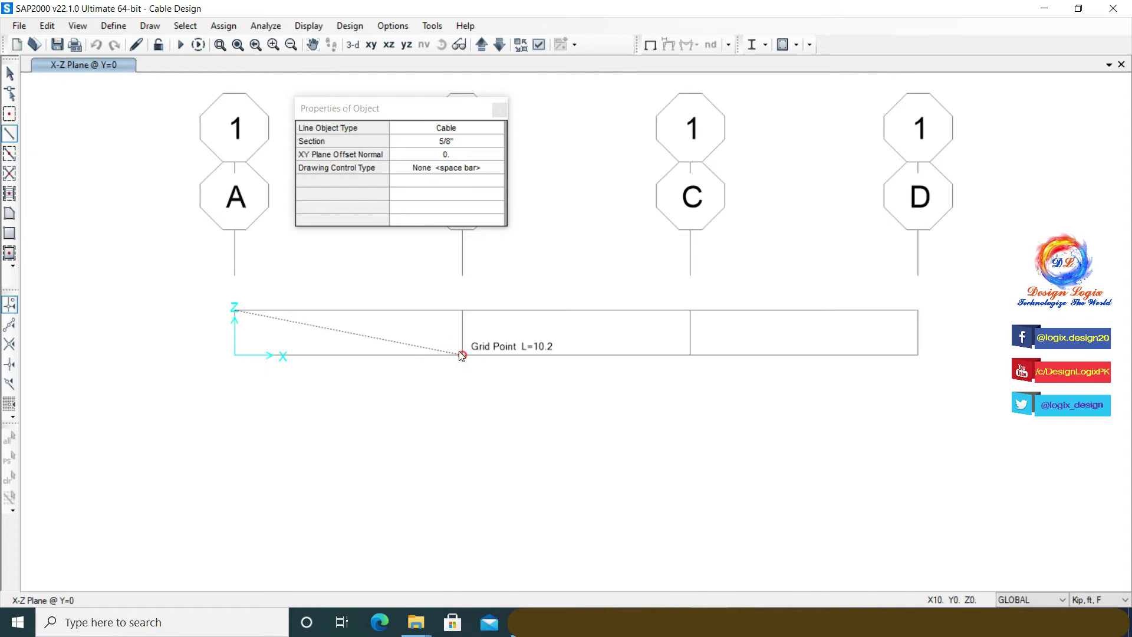
pyautogui.click(439, 298)
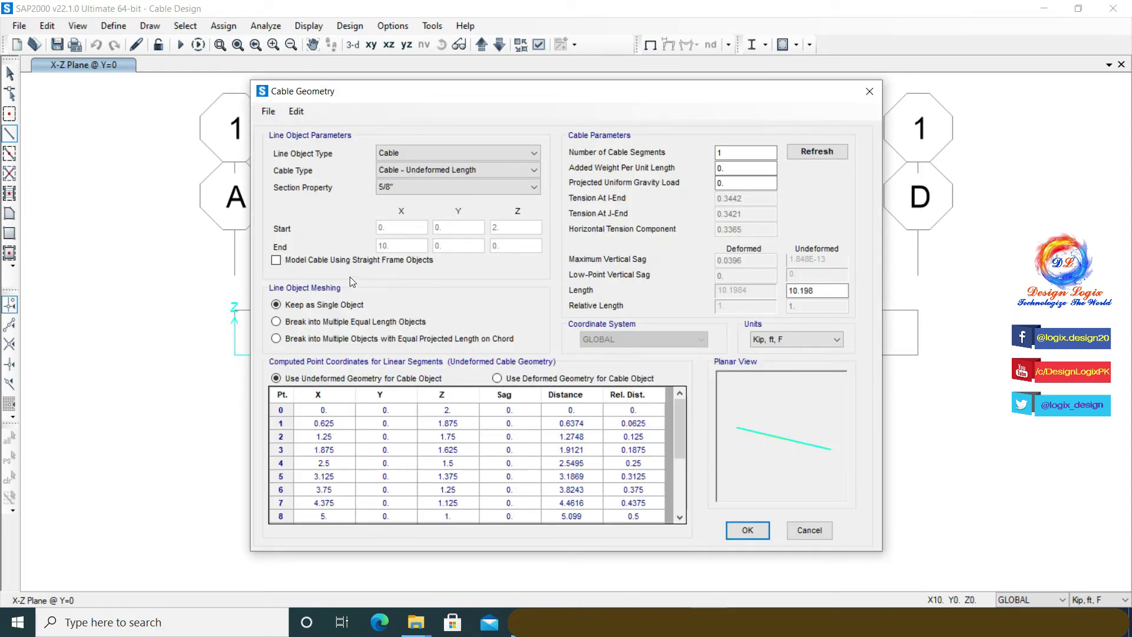
pyautogui.click(277, 261)
pyautogui.click(761, 530)
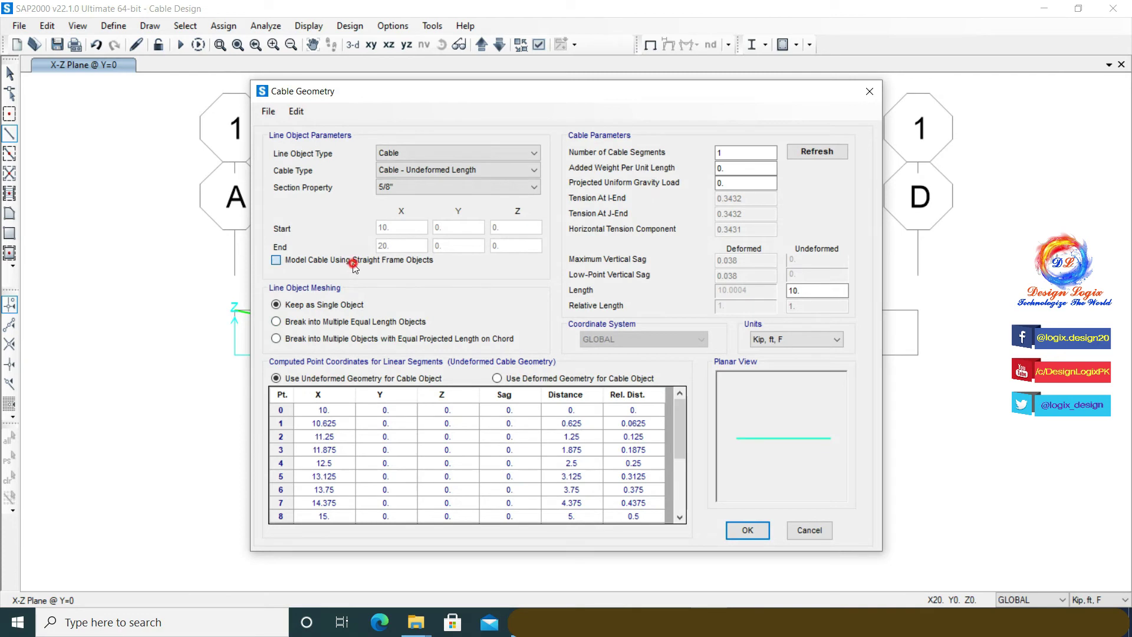
# Step: Draw the remaining cables across to C and up to the top of D as straight frames
pyautogui.click(352, 262)
pyautogui.click(752, 531)
pyautogui.click(690, 310)
pyautogui.click(331, 260)
pyautogui.click(747, 531)
pyautogui.click(185, 26)
# Step: Pin the cable end joints at grids A and D with translations 1, 2 and 3 restrained
pyautogui.moveTo(212, 46)
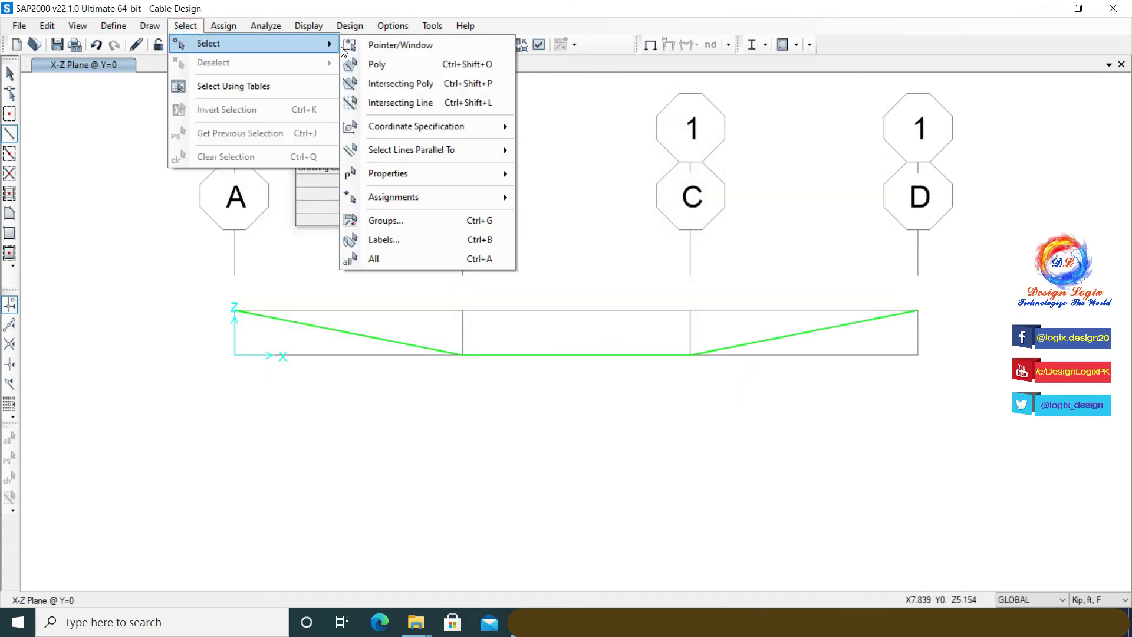
pyautogui.click(390, 45)
pyautogui.moveTo(201, 287); pyautogui.dragTo(267, 338)
pyautogui.moveTo(874, 294); pyautogui.dragTo(936, 335)
pyautogui.click(223, 26)
pyautogui.click(224, 26)
pyautogui.click(223, 26)
pyautogui.moveTo(264, 43)
pyautogui.click(460, 43)
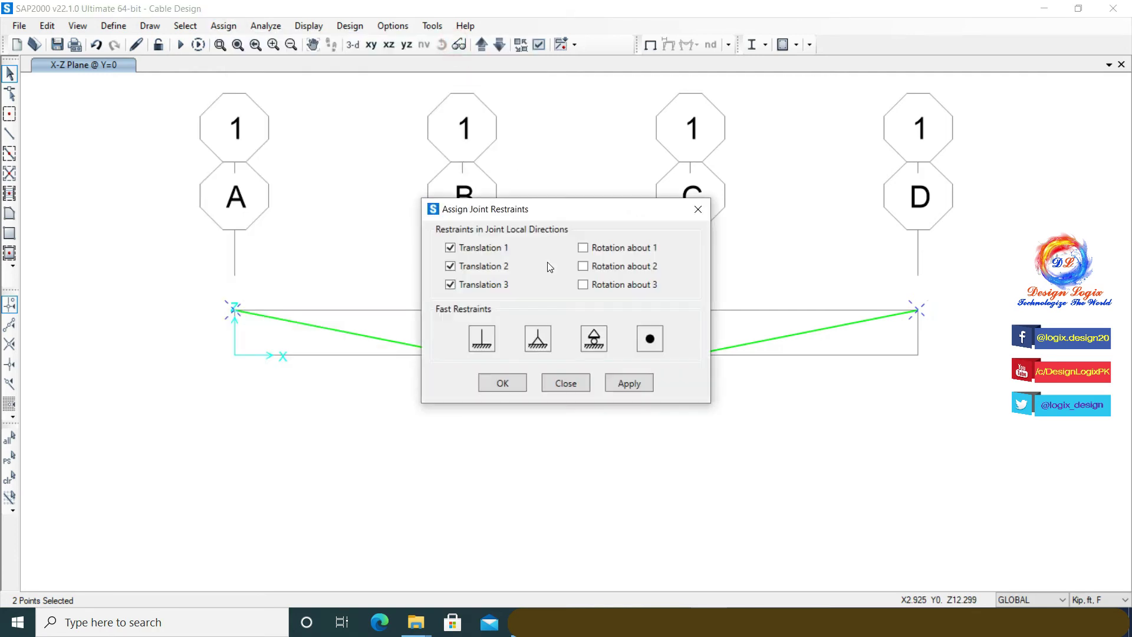
pyautogui.click(517, 382)
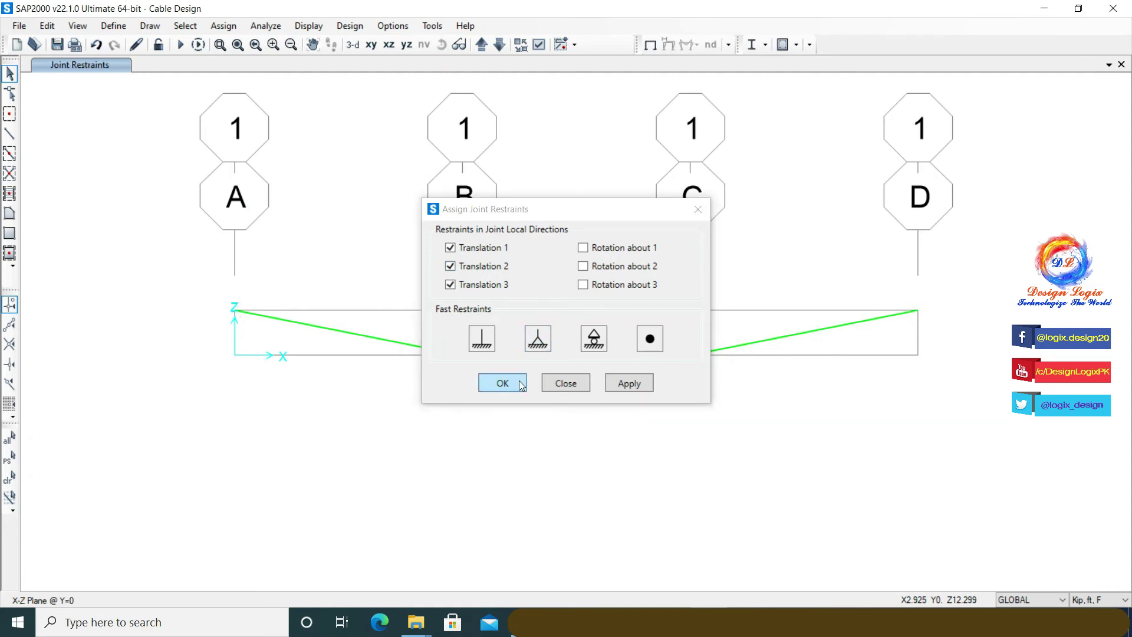
# Step: Select the interior cable joints at grids B and C
pyautogui.moveTo(448, 340); pyautogui.dragTo(476, 370)
pyautogui.moveTo(672, 343); pyautogui.dragTo(708, 368)
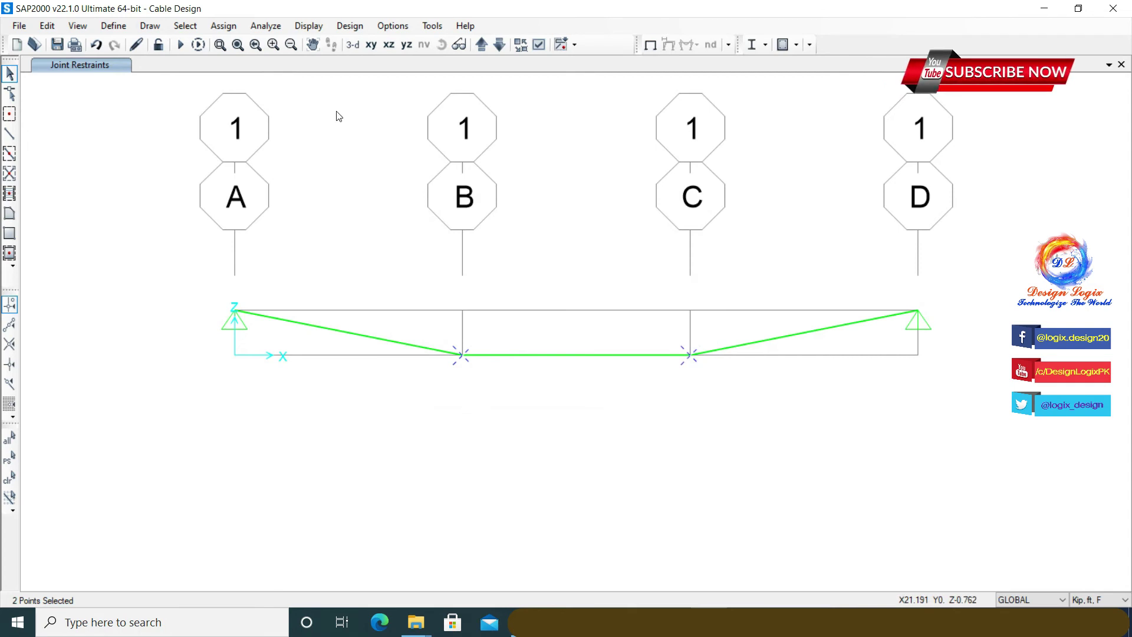
pyautogui.click(224, 26)
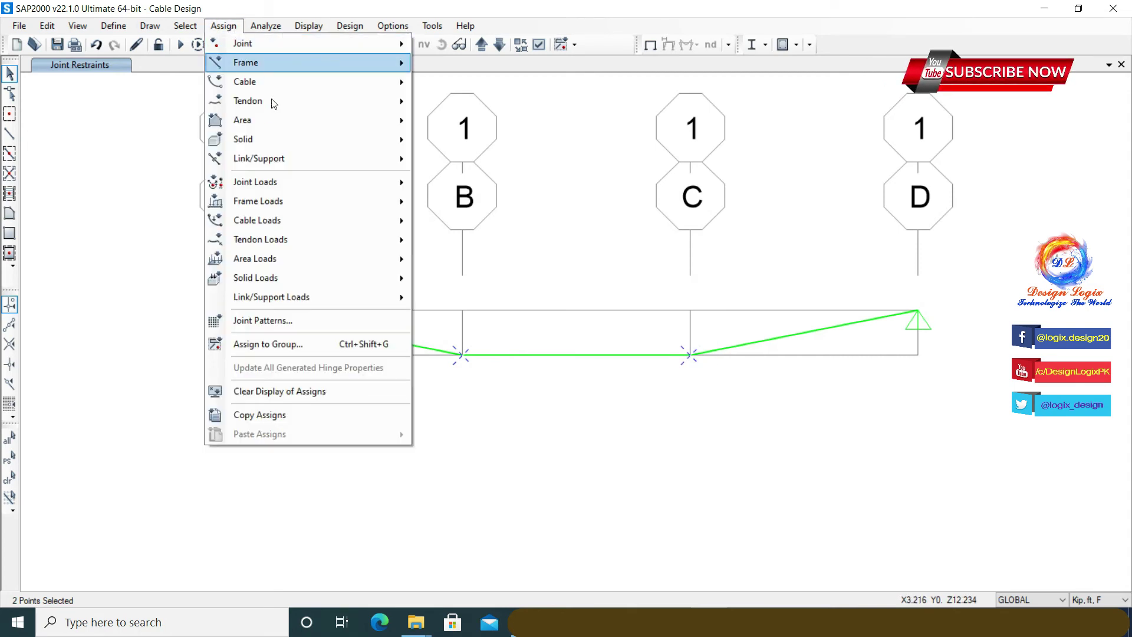
# Step: Apply a downward 1 kip global Z LIVE joint force at joints B and C
pyautogui.moveTo(309, 183)
pyautogui.click(445, 182)
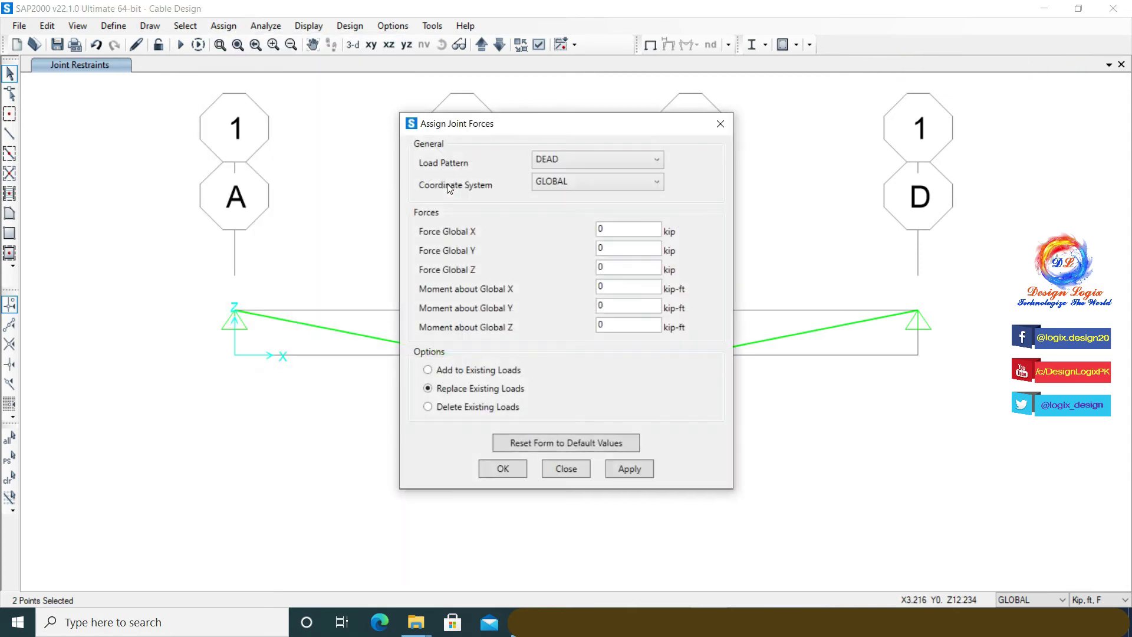
pyautogui.click(572, 161)
pyautogui.click(559, 187)
pyautogui.doubleClick(611, 267)
pyautogui.click(504, 469)
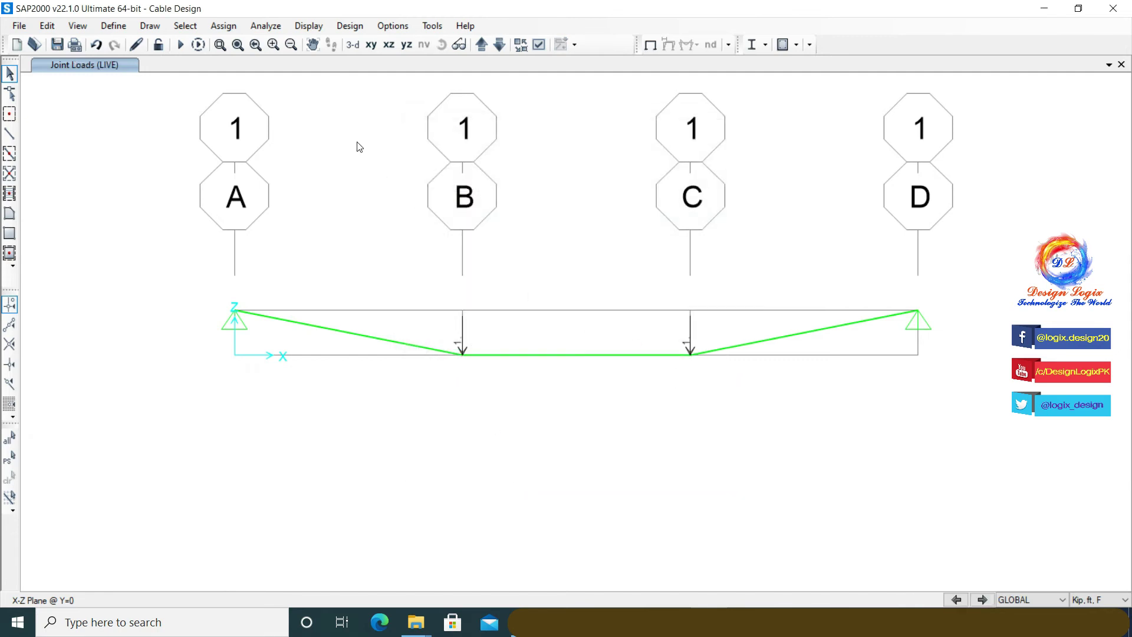
pyautogui.click(265, 26)
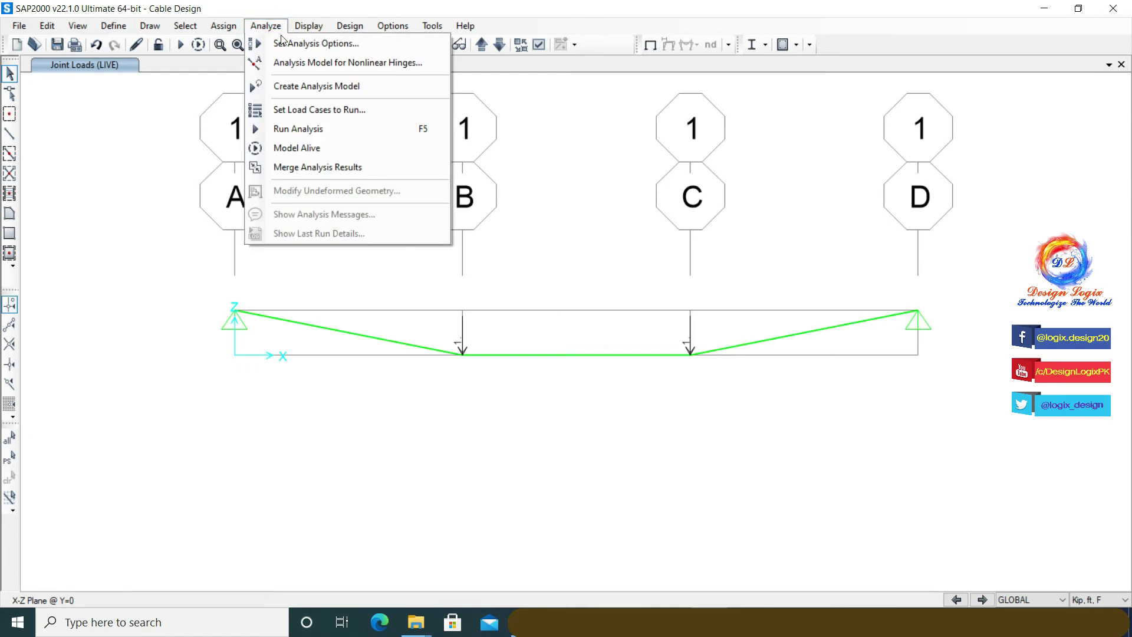
# Step: Set the analysis to Plane Frame (XZ) and clear the displayed assignments
pyautogui.click(283, 43)
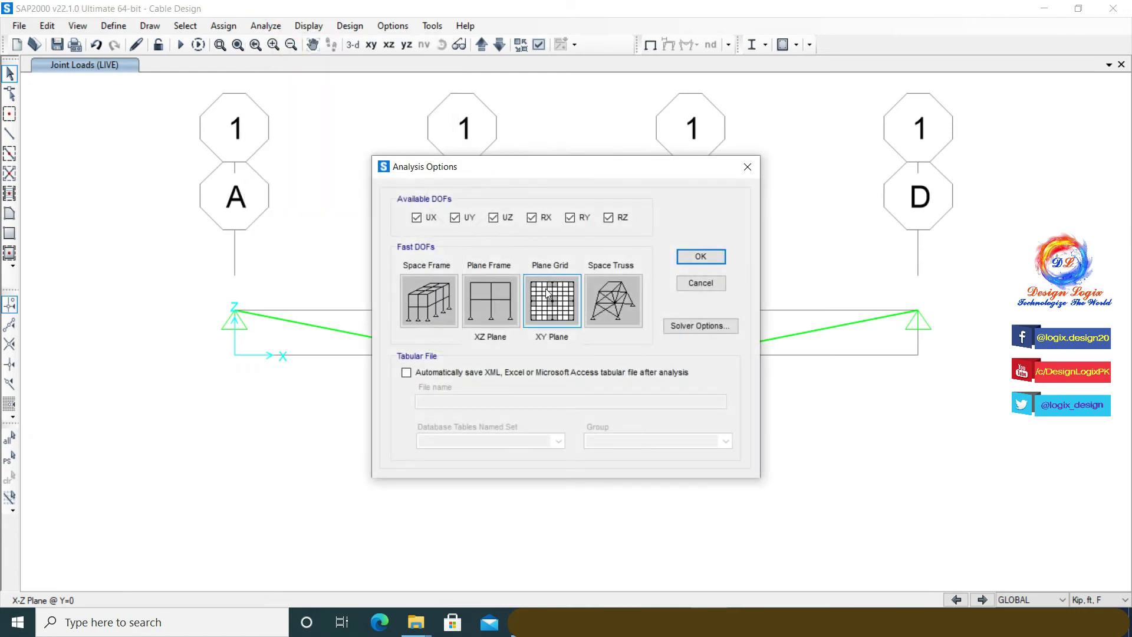
pyautogui.click(493, 298)
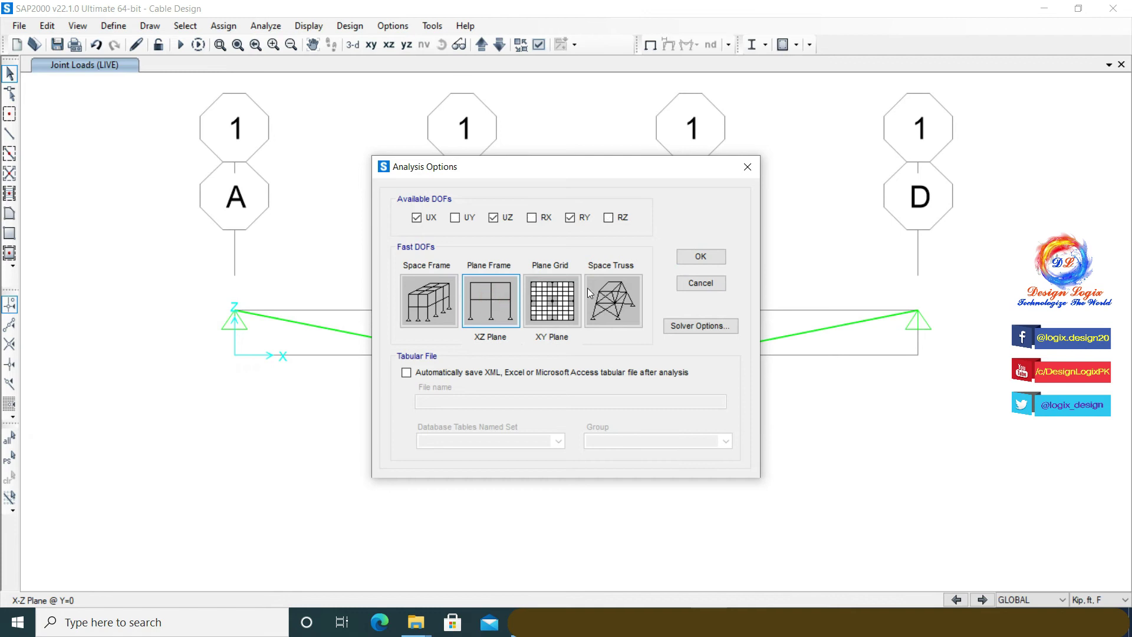
pyautogui.click(693, 259)
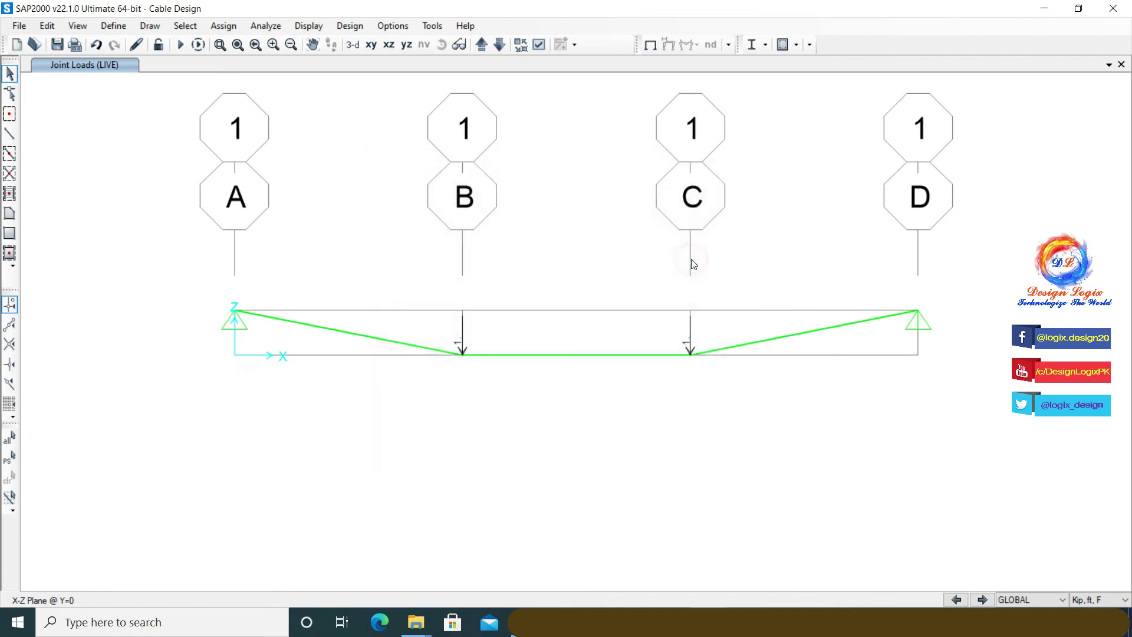
pyautogui.click(224, 25)
pyautogui.press('Return')
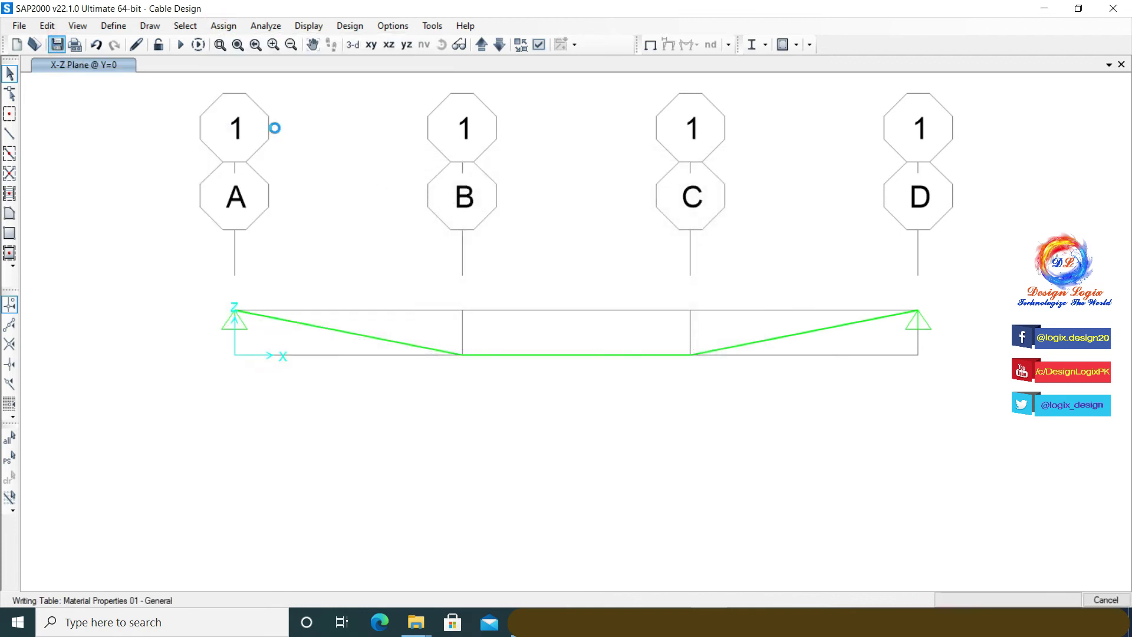
# Step: Run the analysis with the MODAL case set to Do Not Run
pyautogui.click(265, 25)
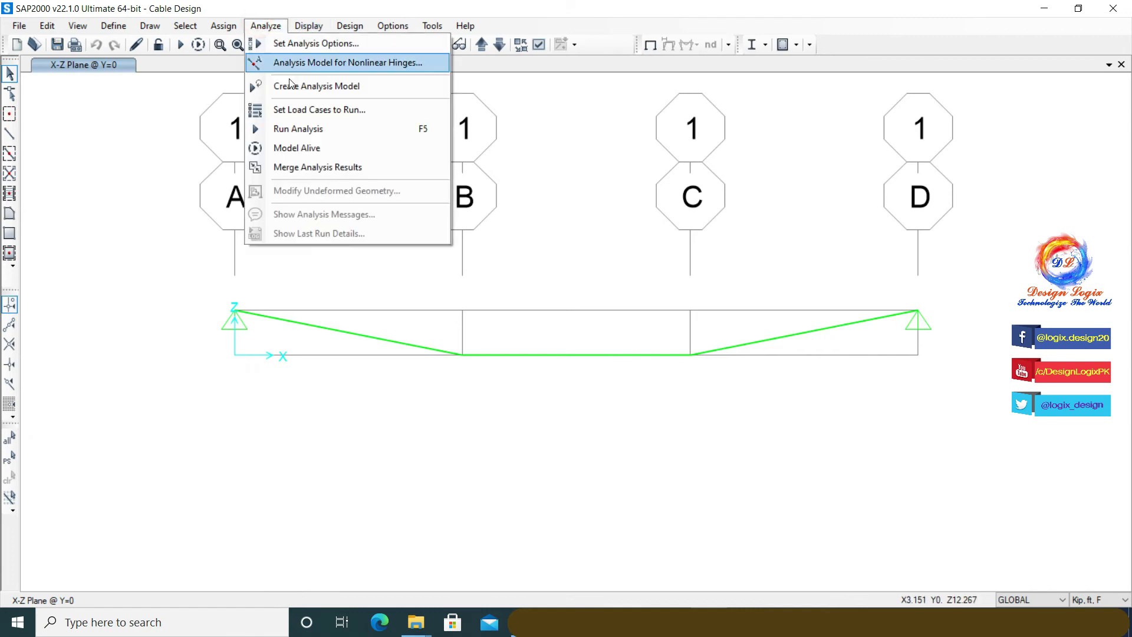
pyautogui.click(311, 129)
pyautogui.click(630, 253)
pyautogui.click(728, 237)
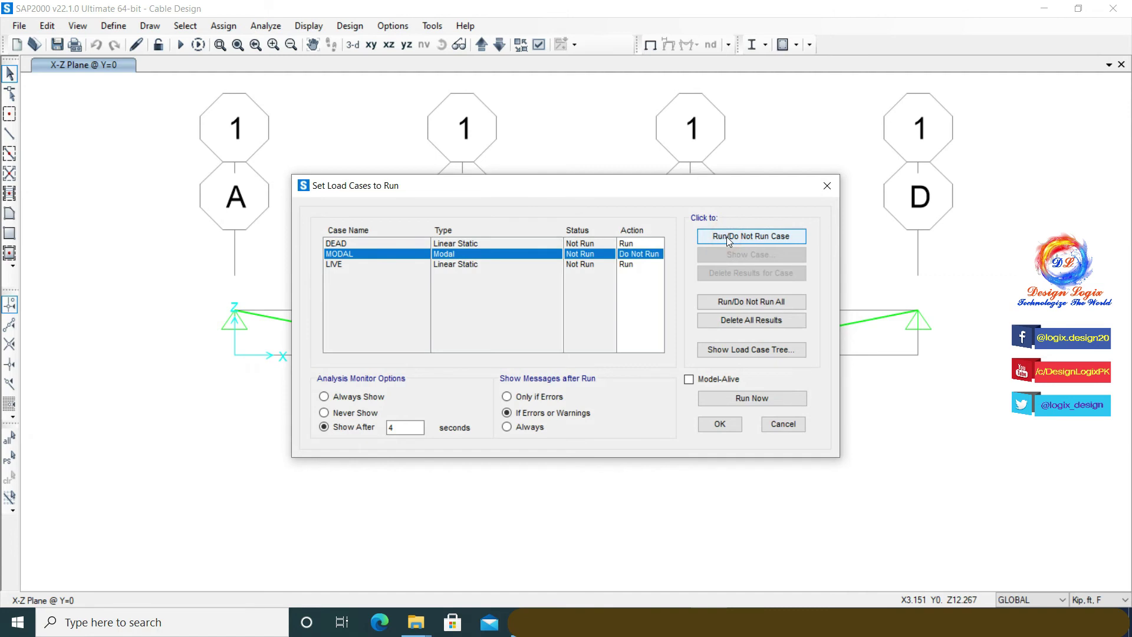
pyautogui.click(751, 397)
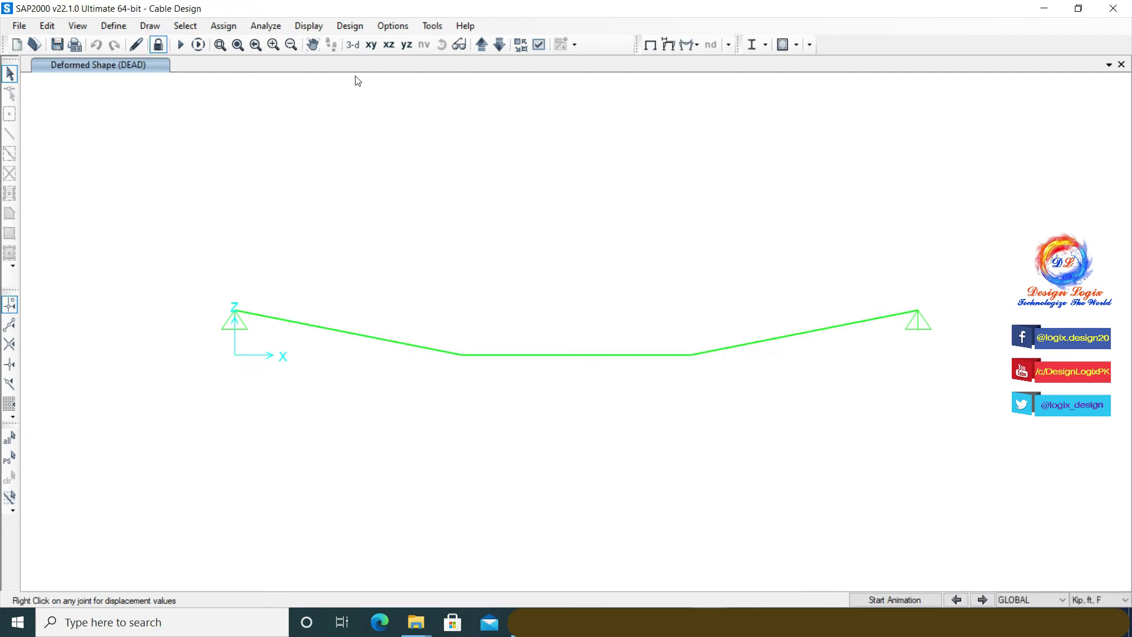
# Step: Display the LIVE axial force diagram on the cables with values shown
pyautogui.click(310, 26)
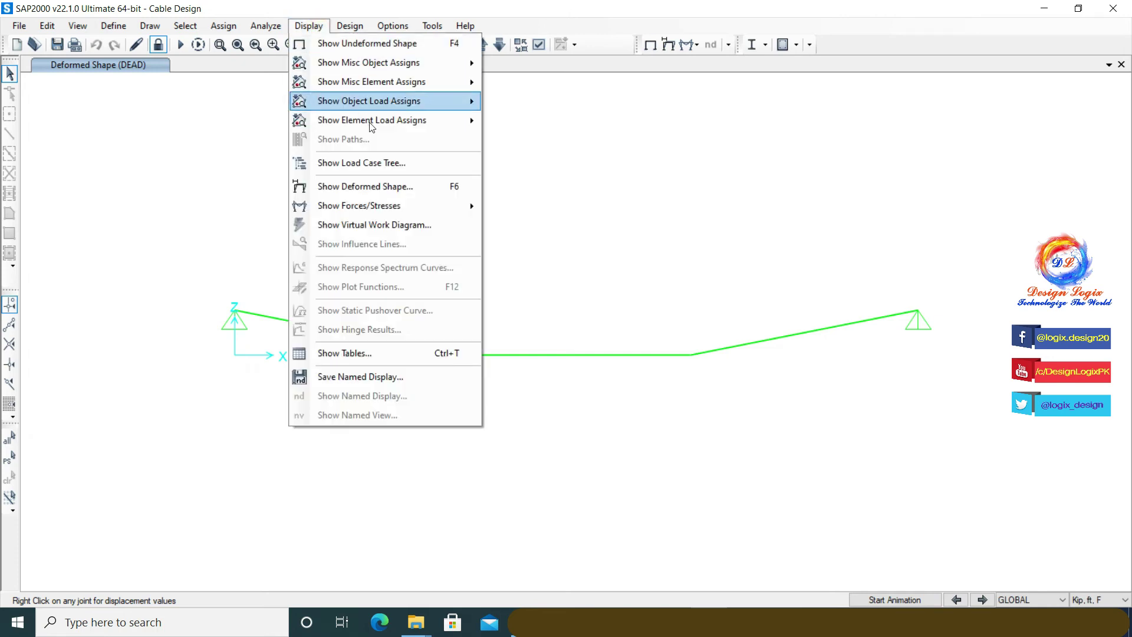
pyautogui.moveTo(421, 207)
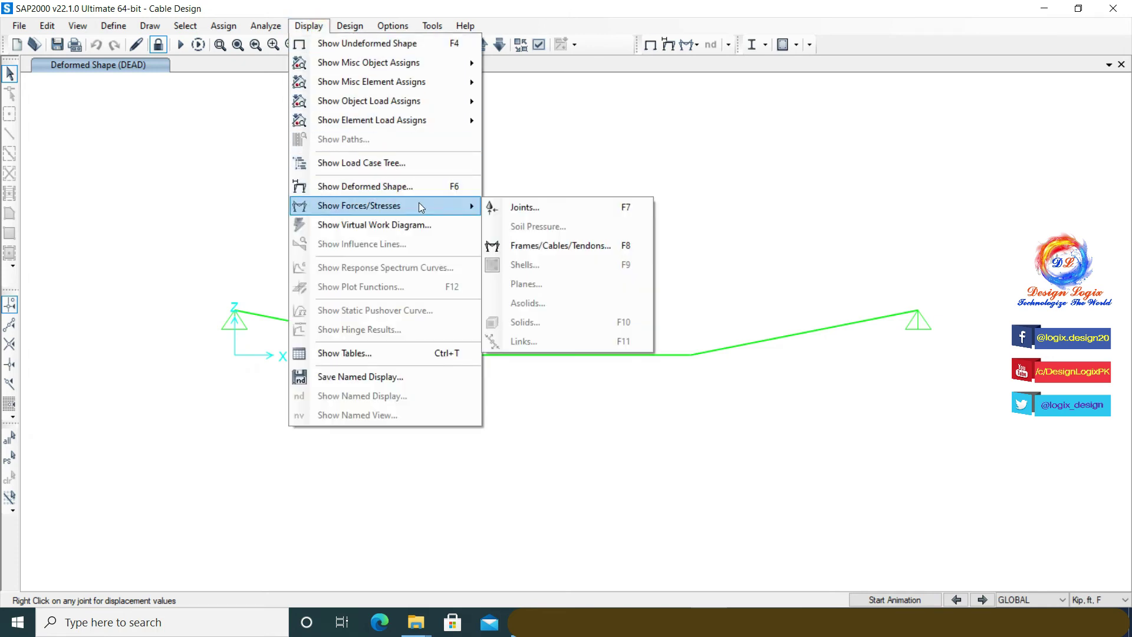
pyautogui.click(543, 244)
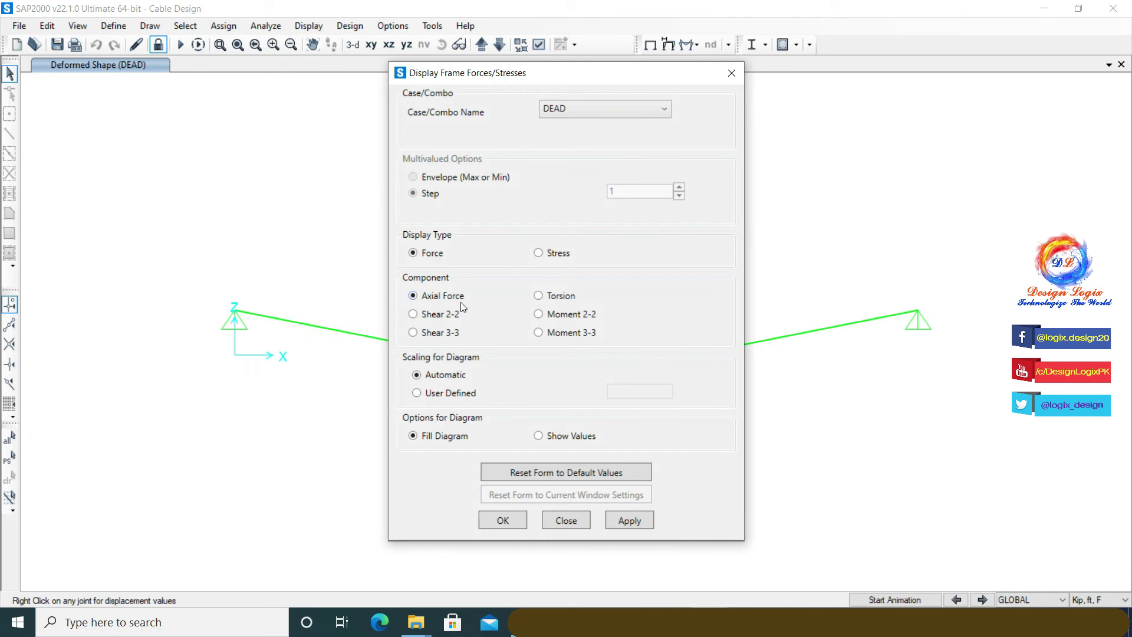
pyautogui.click(581, 114)
pyautogui.click(581, 141)
pyautogui.click(550, 435)
pyautogui.click(519, 520)
pyautogui.moveTo(586, 355)
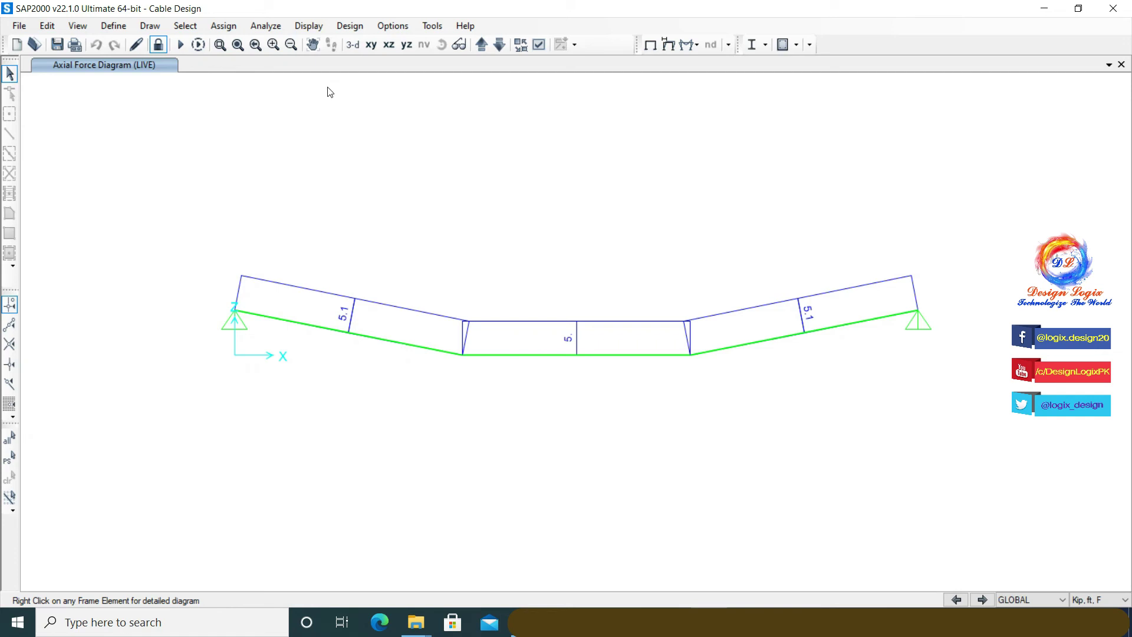
# Step: Show the LIVE joint reactions at the cable supports as arrows
pyautogui.click(319, 27)
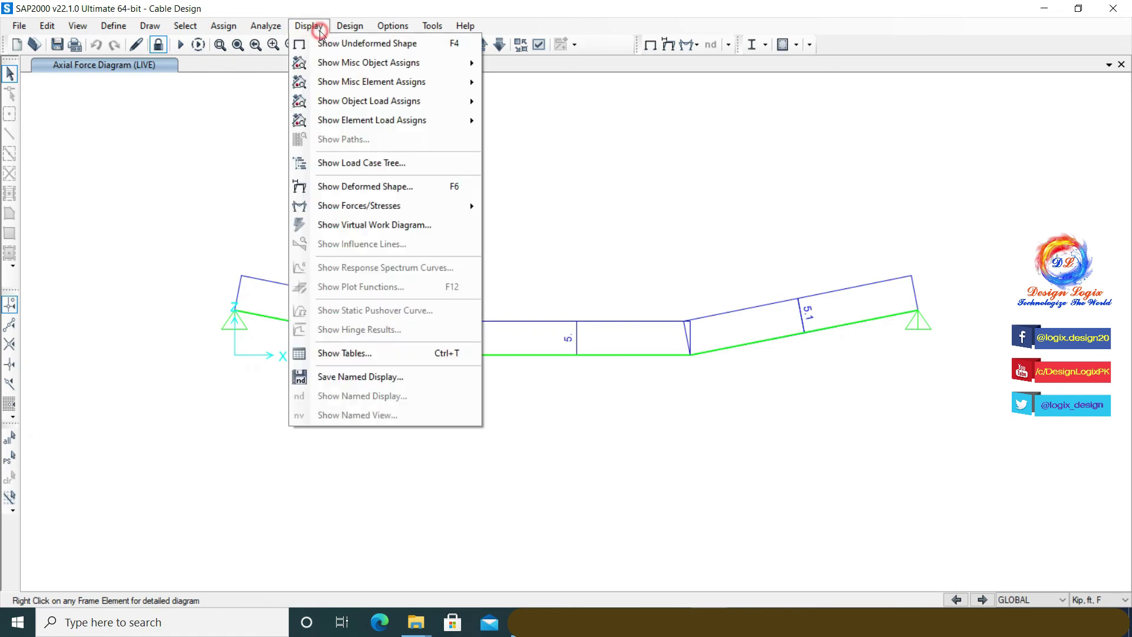
pyautogui.moveTo(426, 205)
pyautogui.click(512, 205)
pyautogui.click(567, 193)
pyautogui.click(569, 222)
pyautogui.click(453, 354)
pyautogui.click(435, 336)
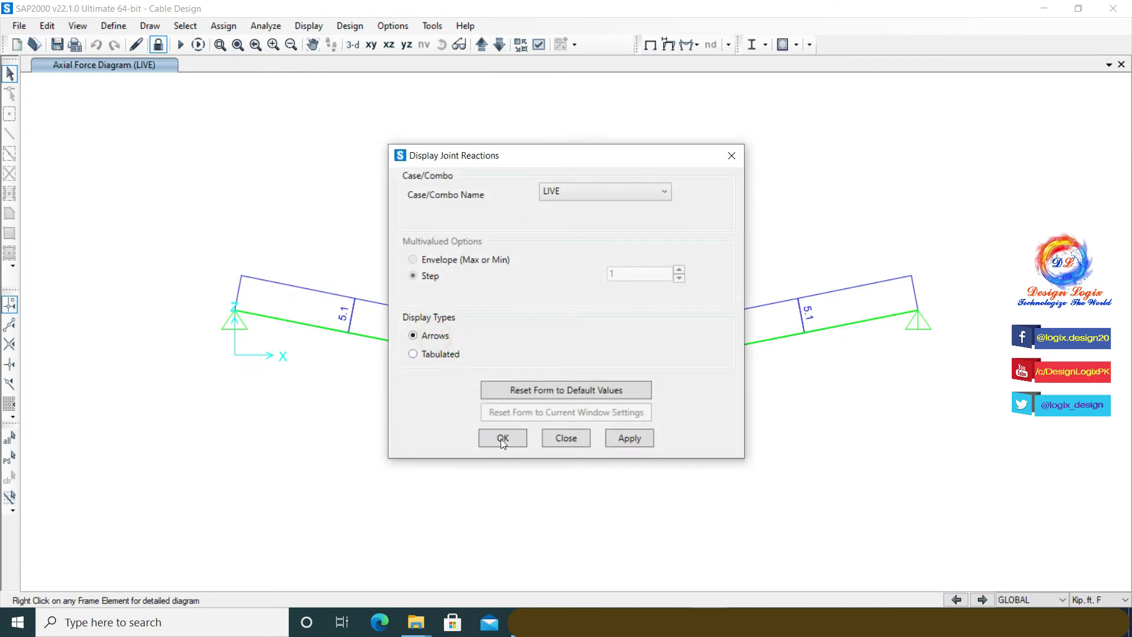
pyautogui.click(503, 438)
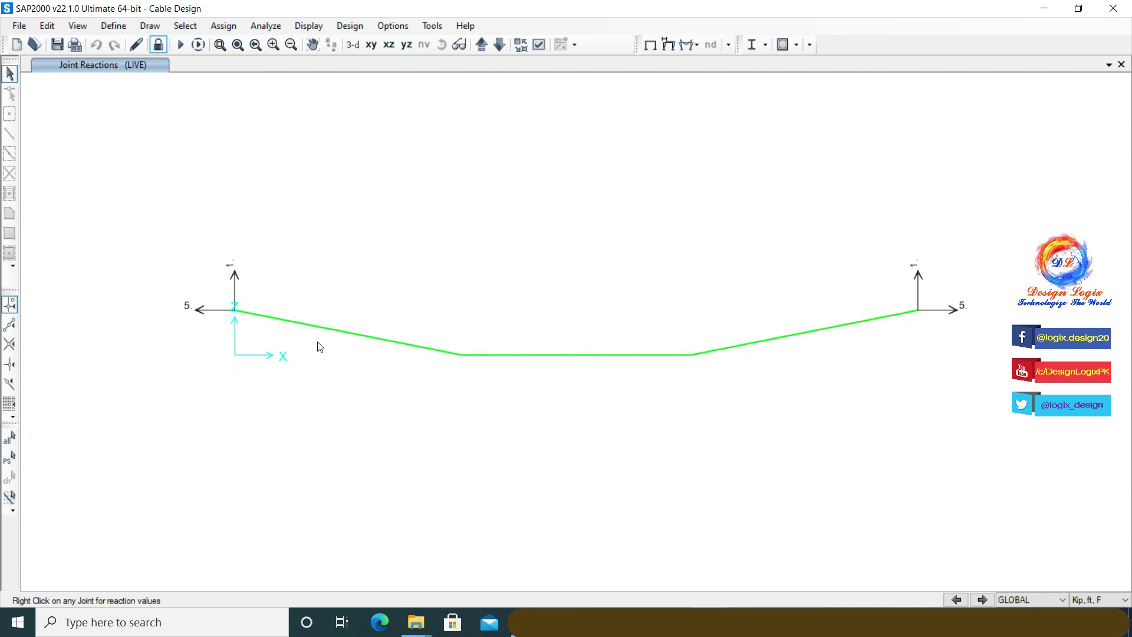